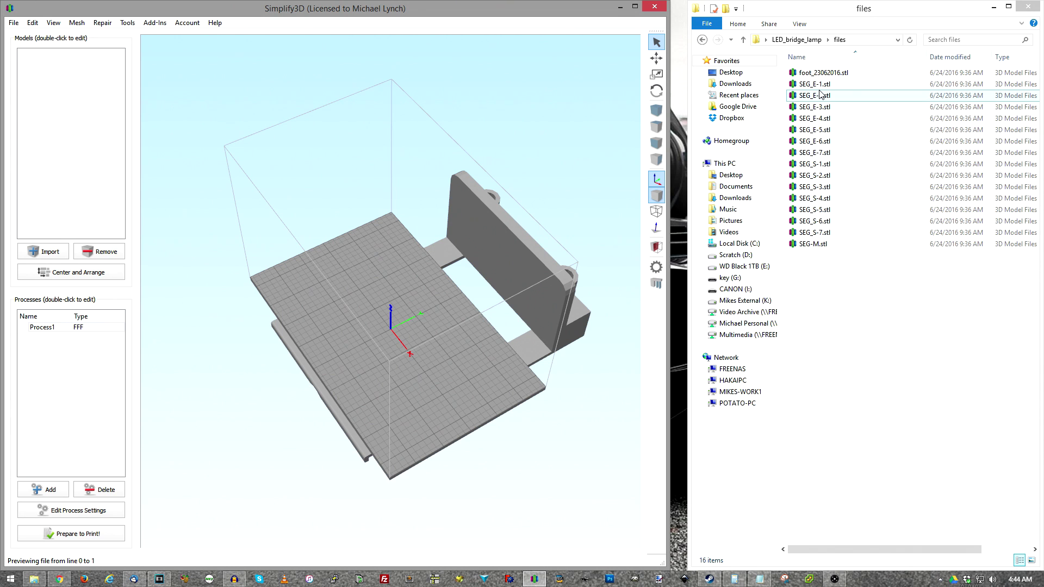
# Load SEG_E-1.stl from Explorer onto the build plate
pyautogui.click(818, 84)
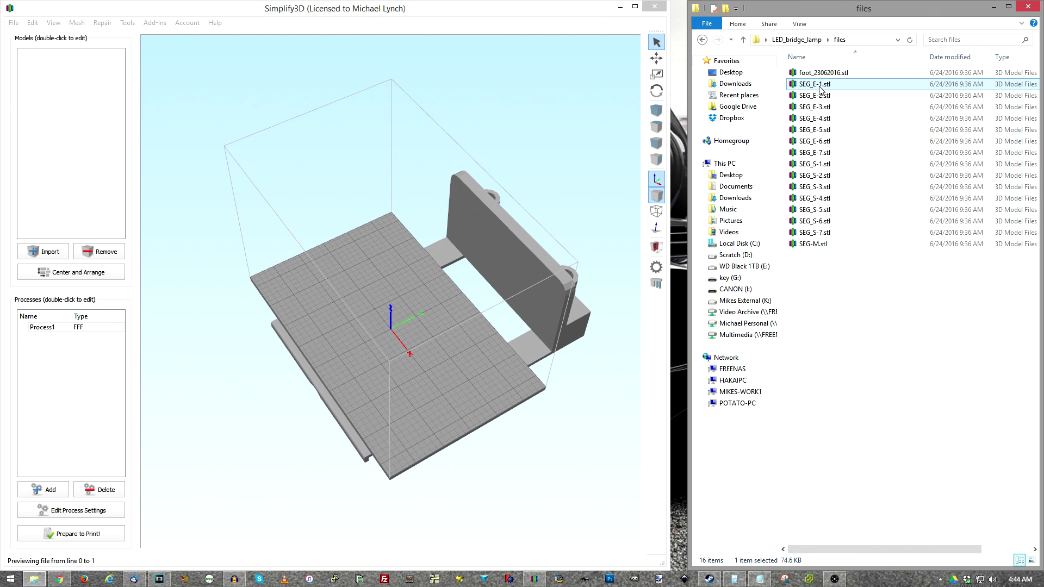
pyautogui.moveTo(815, 89); pyautogui.dragTo(400, 380)
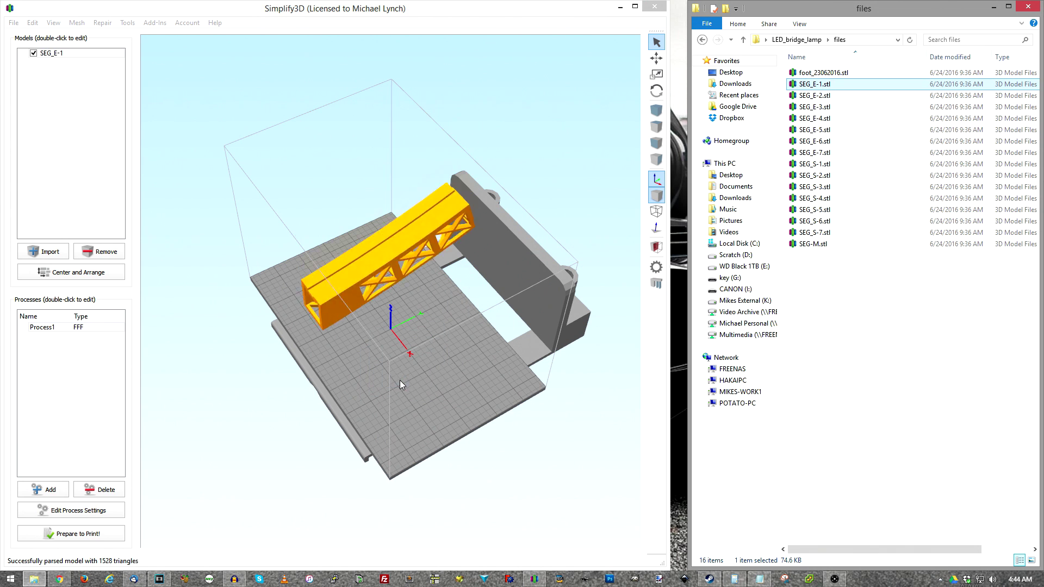
pyautogui.doubleClick(412, 298)
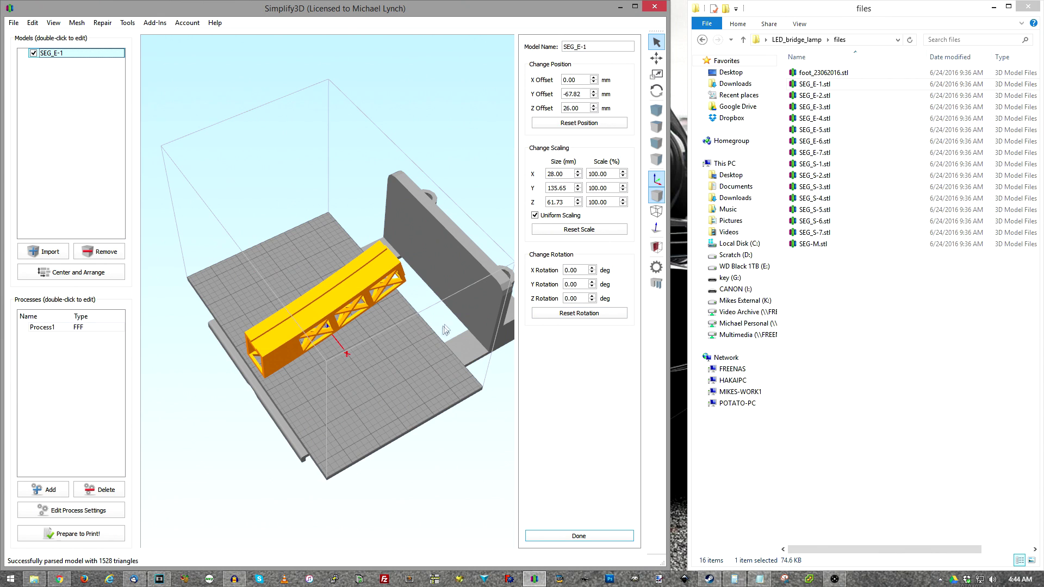
# Set the SEG_E-1 part's Y rotation to 90°
pyautogui.click(581, 300)
pyautogui.doubleClick(577, 296)
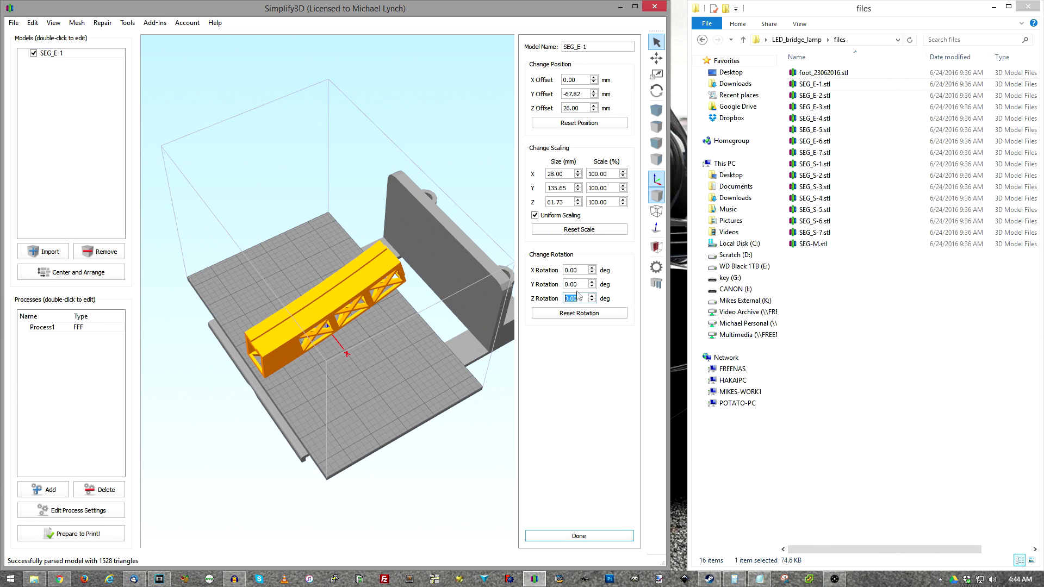
pyautogui.moveTo(391, 349)
pyautogui.mouseDown()
pyautogui.moveTo(426, 309)
pyautogui.moveTo(419, 342)
pyautogui.moveTo(379, 335)
pyautogui.mouseUp()
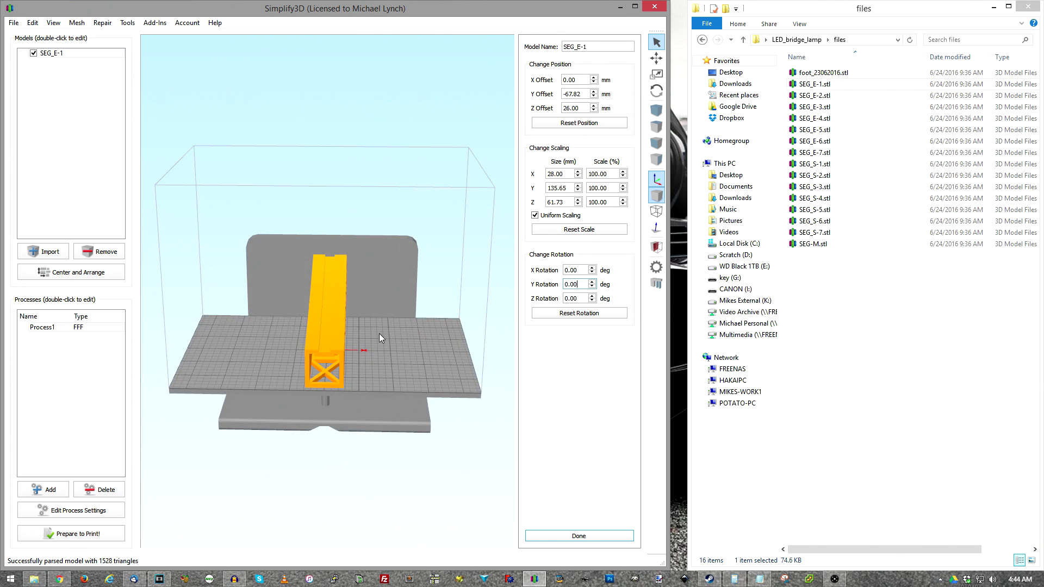
pyautogui.doubleClick(579, 281)
pyautogui.write('90')
pyautogui.press('Return')
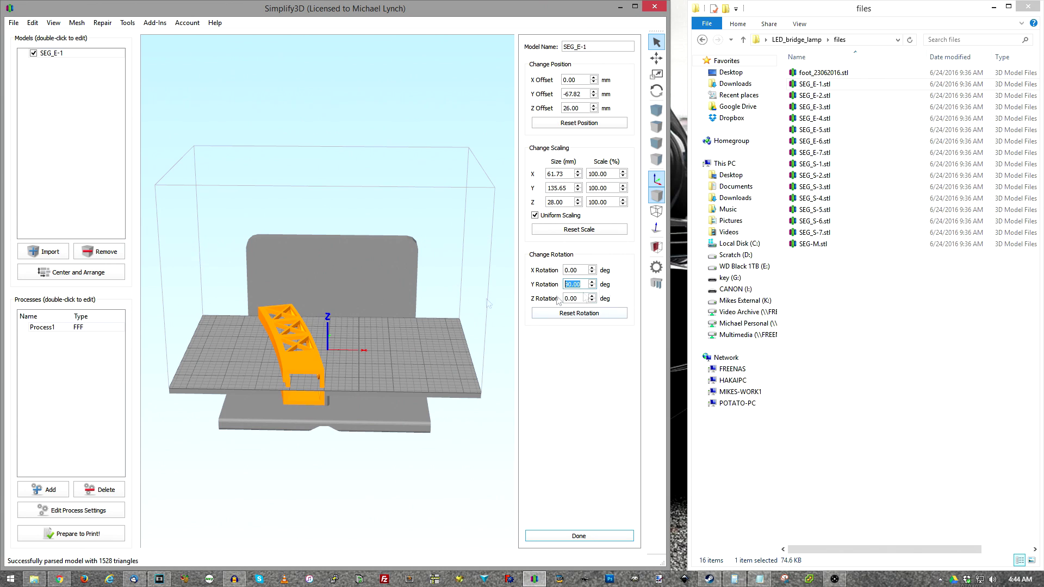
pyautogui.press('Return')
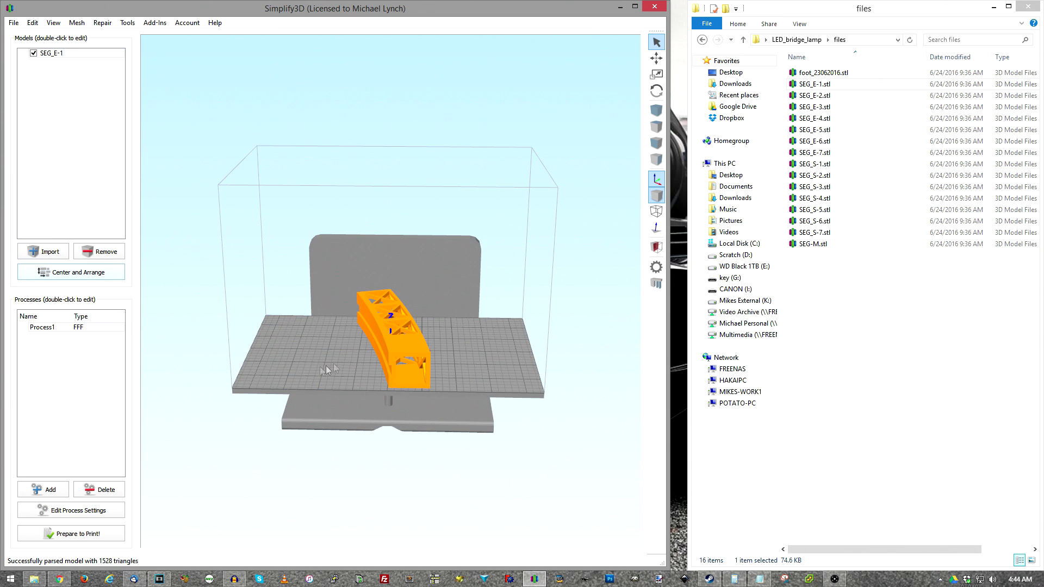
# Turn the part freely about 70° so it lies flat along the bed
pyautogui.moveTo(326, 370); pyautogui.dragTo(371, 194)
pyautogui.moveTo(383, 392); pyautogui.dragTo(287, 414)
pyautogui.click(656, 90)
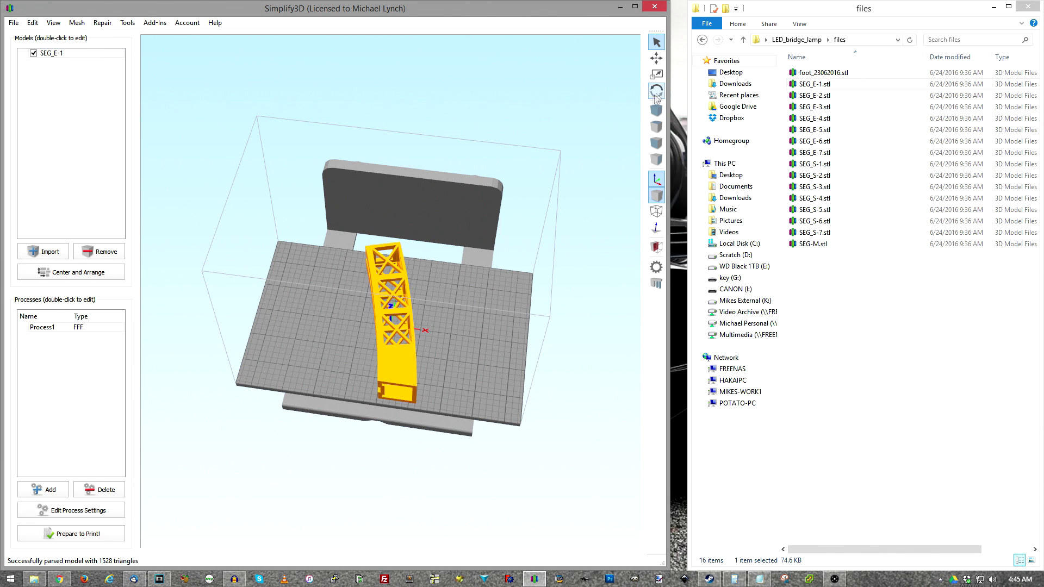
pyautogui.moveTo(434, 348); pyautogui.dragTo(527, 201)
# Scale SEG_E-1 uniformly to 140%, making it 196.68 mm long
pyautogui.moveTo(493, 389); pyautogui.dragTo(456, 308)
pyautogui.doubleClick(454, 308)
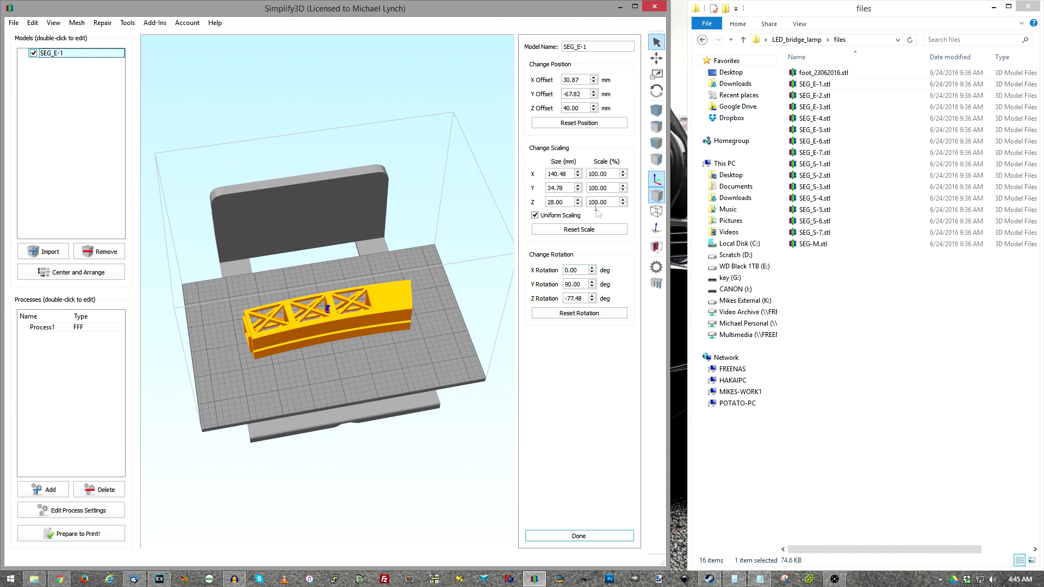
pyautogui.doubleClick(607, 188)
pyautogui.write('140')
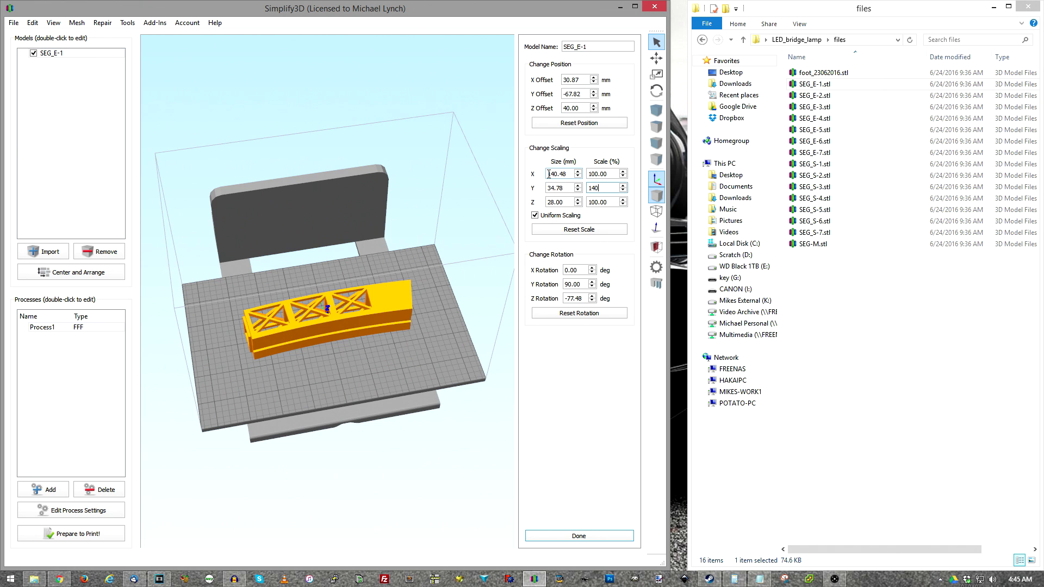
pyautogui.press('Return')
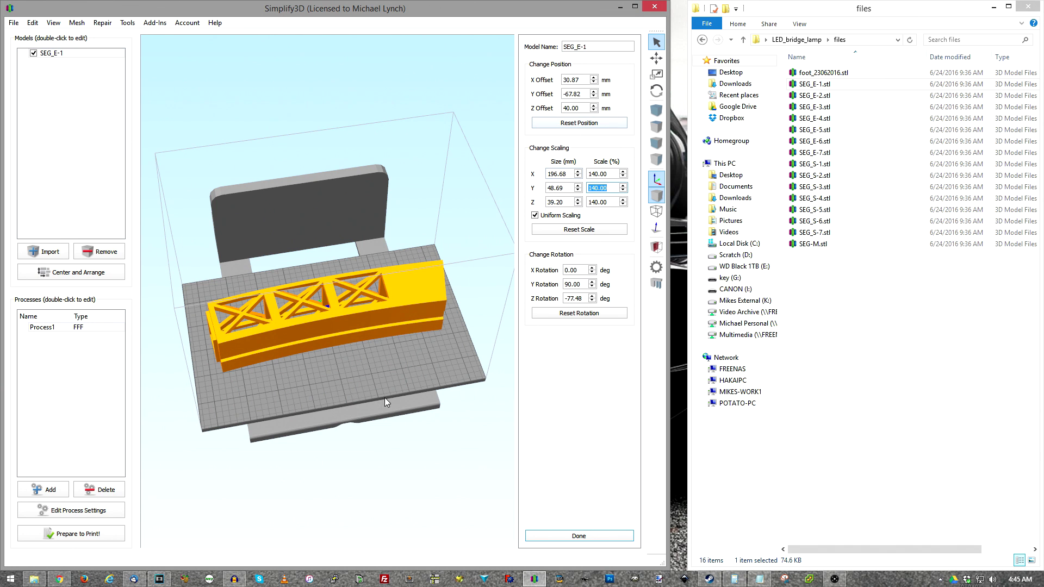
# Inspect the enlarged arched part from several angles, then bring up the process settings
pyautogui.moveTo(384, 397); pyautogui.dragTo(285, 427)
pyautogui.scroll(5, 364, 386)
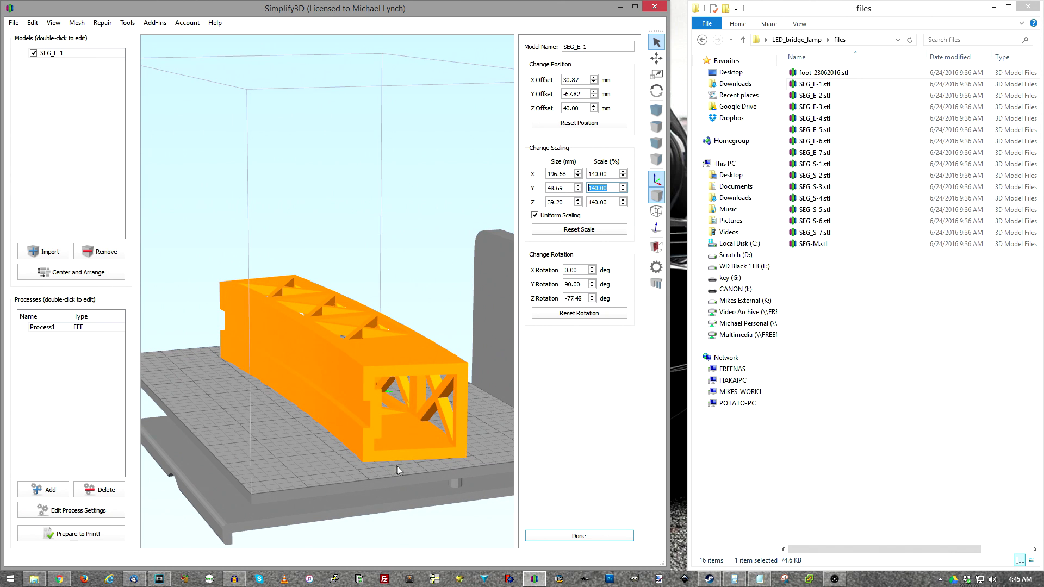
pyautogui.moveTo(398, 471); pyautogui.dragTo(421, 461)
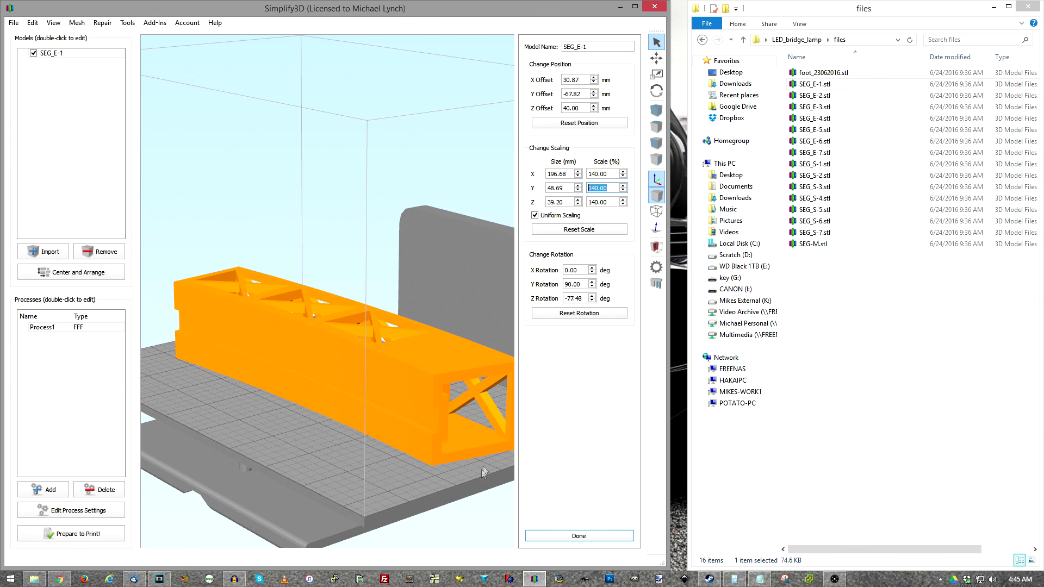
pyautogui.moveTo(449, 439); pyautogui.dragTo(425, 448)
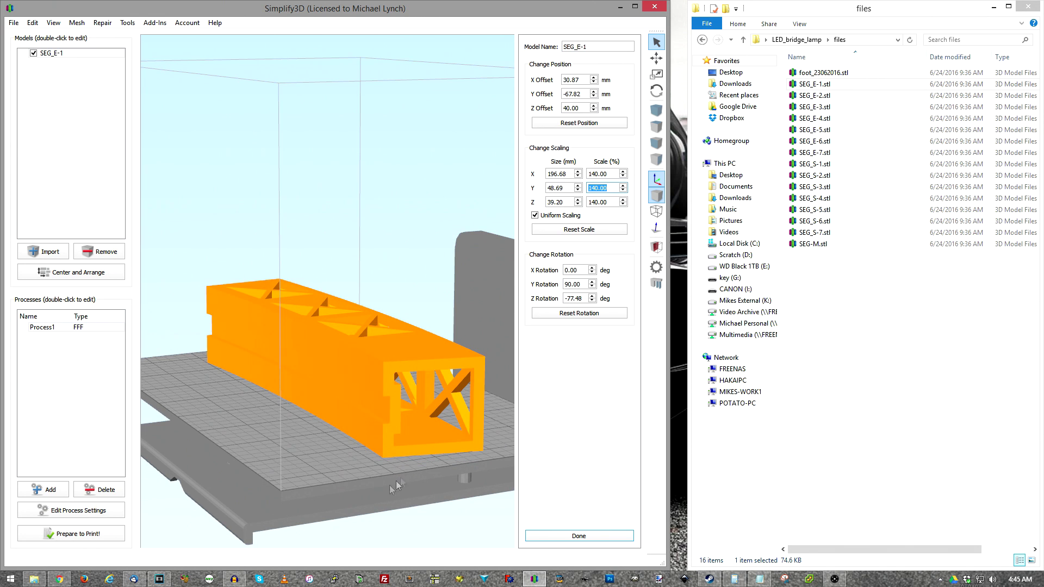
pyautogui.moveTo(395, 488)
pyautogui.mouseDown()
pyautogui.moveTo(357, 504)
pyautogui.moveTo(467, 502)
pyautogui.moveTo(444, 465)
pyautogui.moveTo(419, 459)
pyautogui.moveTo(433, 433)
pyautogui.moveTo(384, 490)
pyautogui.mouseUp()
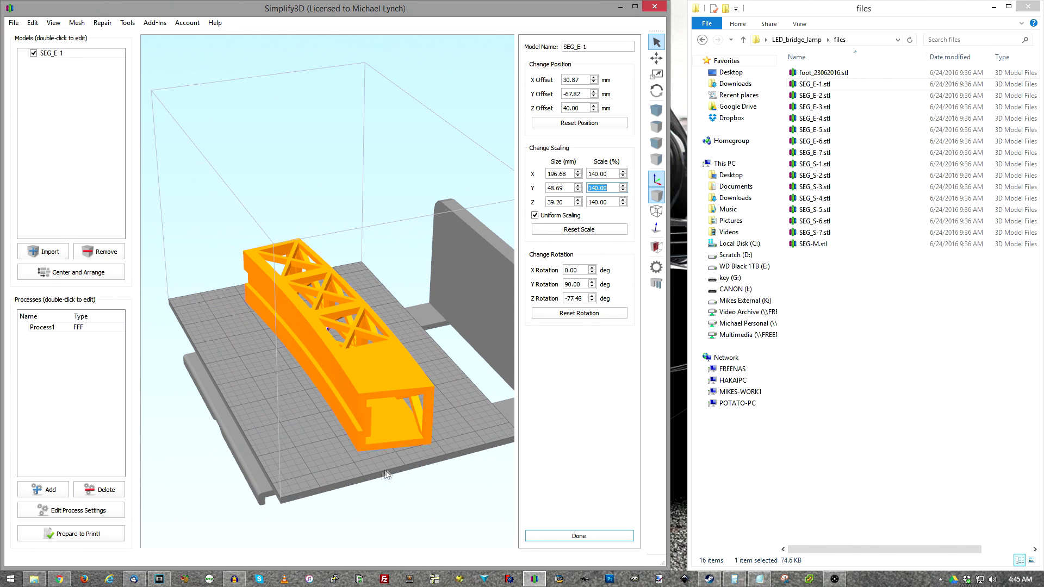
pyautogui.moveTo(397, 475); pyautogui.dragTo(396, 329)
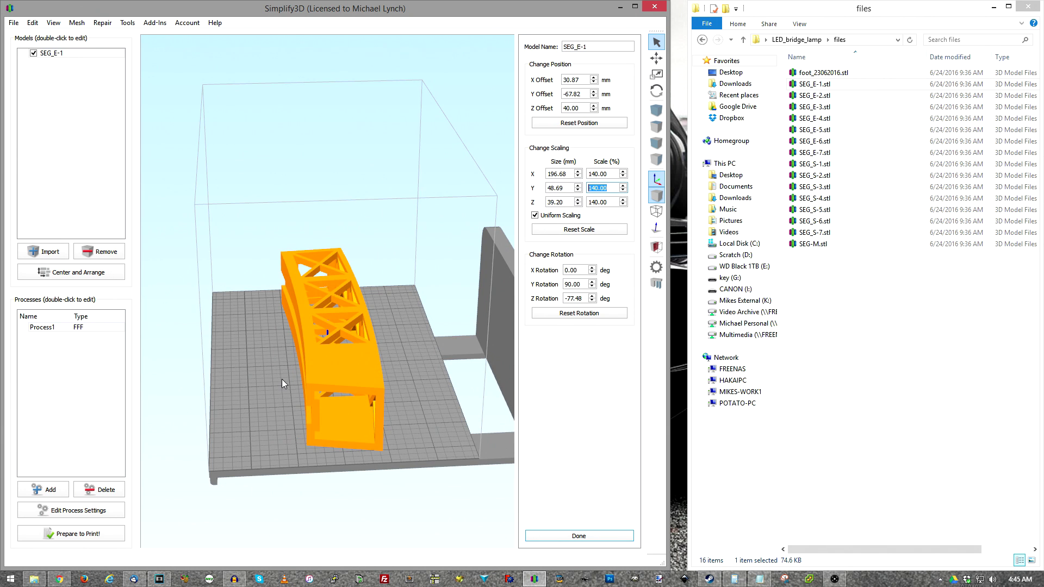
pyautogui.moveTo(282, 380); pyautogui.dragTo(432, 399)
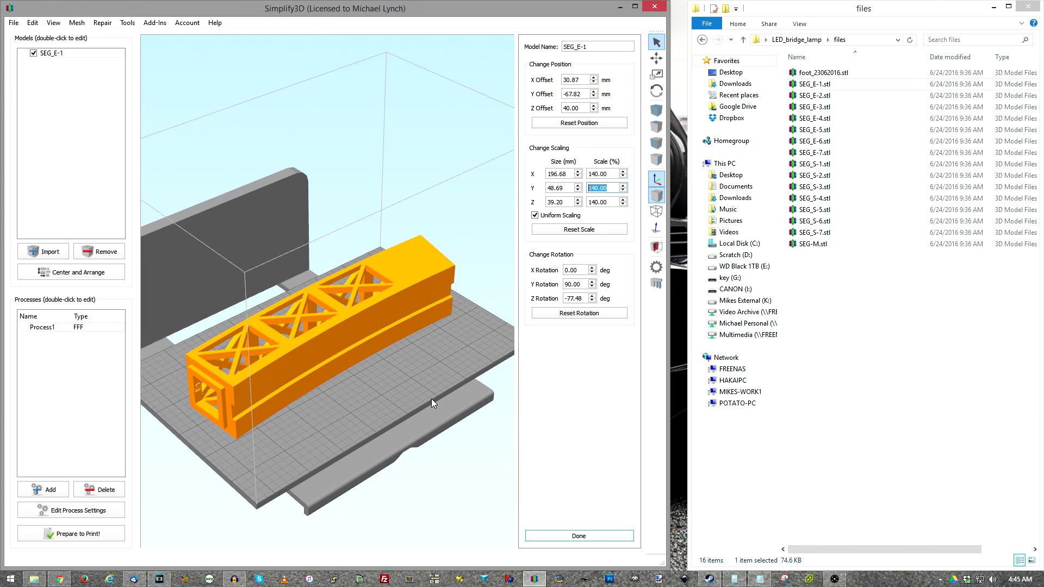
pyautogui.moveTo(419, 354); pyautogui.dragTo(262, 378)
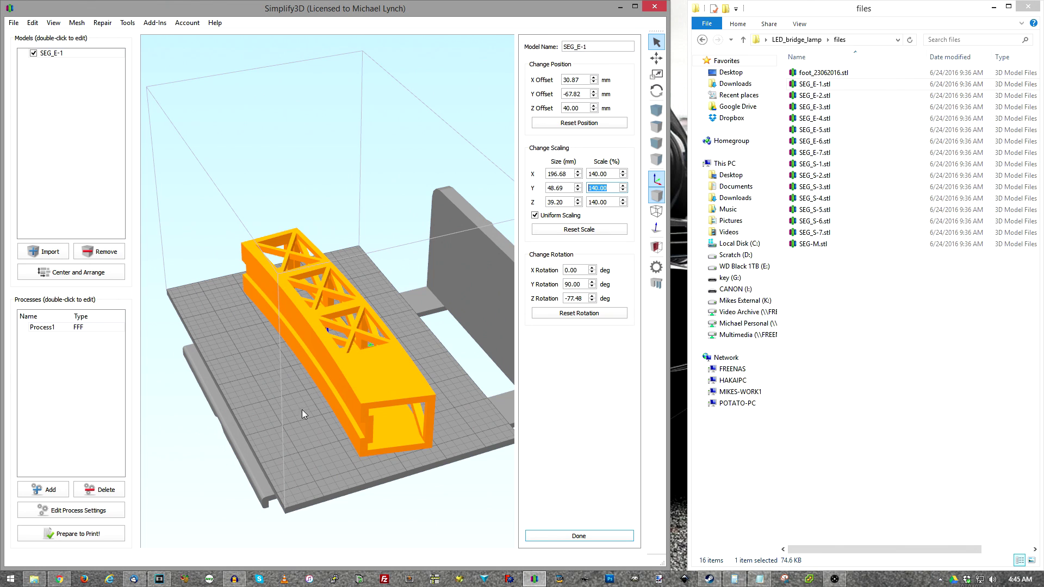
pyautogui.moveTo(301, 409); pyautogui.dragTo(263, 439)
pyautogui.moveTo(298, 307); pyautogui.dragTo(271, 348)
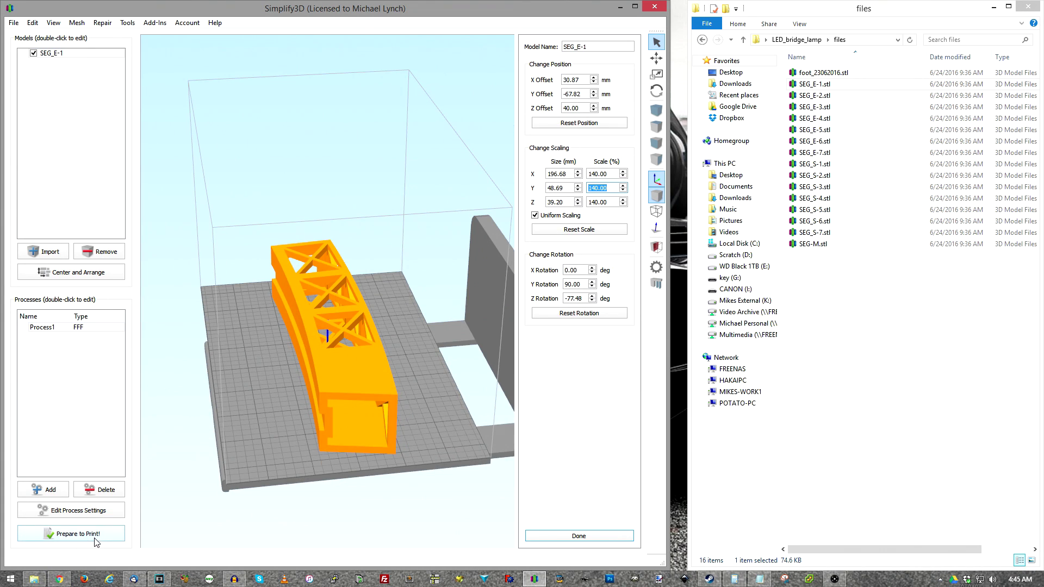
pyautogui.click(99, 509)
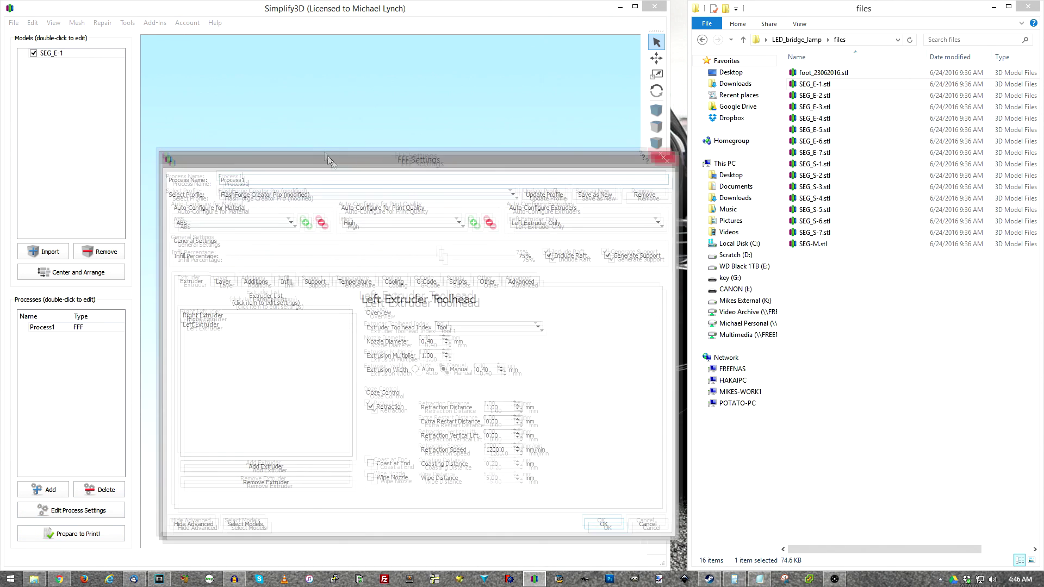
# Drop the infill percentage to 35% and check the layer and raft settings
pyautogui.moveTo(413, 234); pyautogui.dragTo(303, 243)
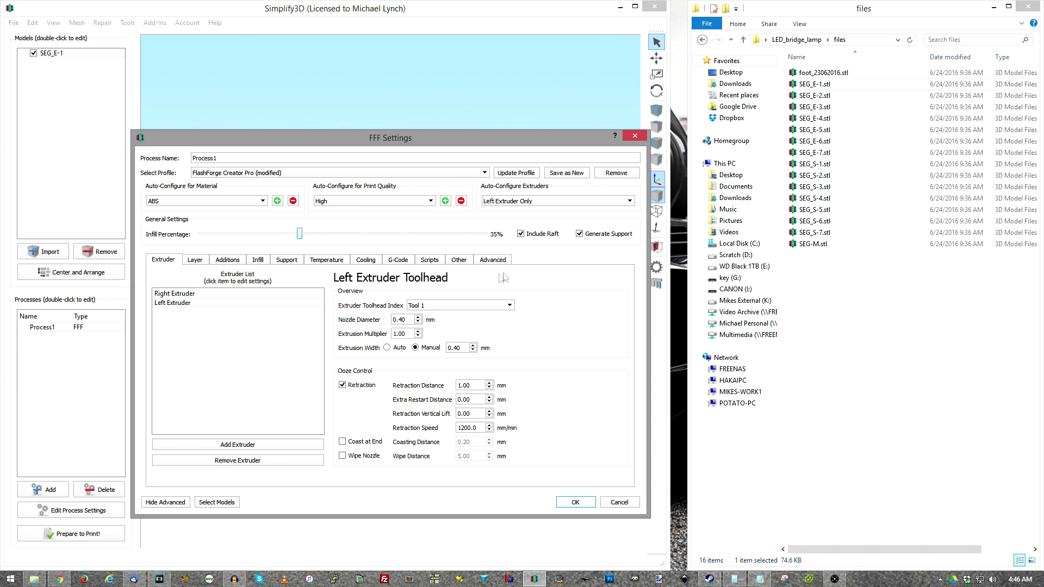
pyautogui.click(196, 260)
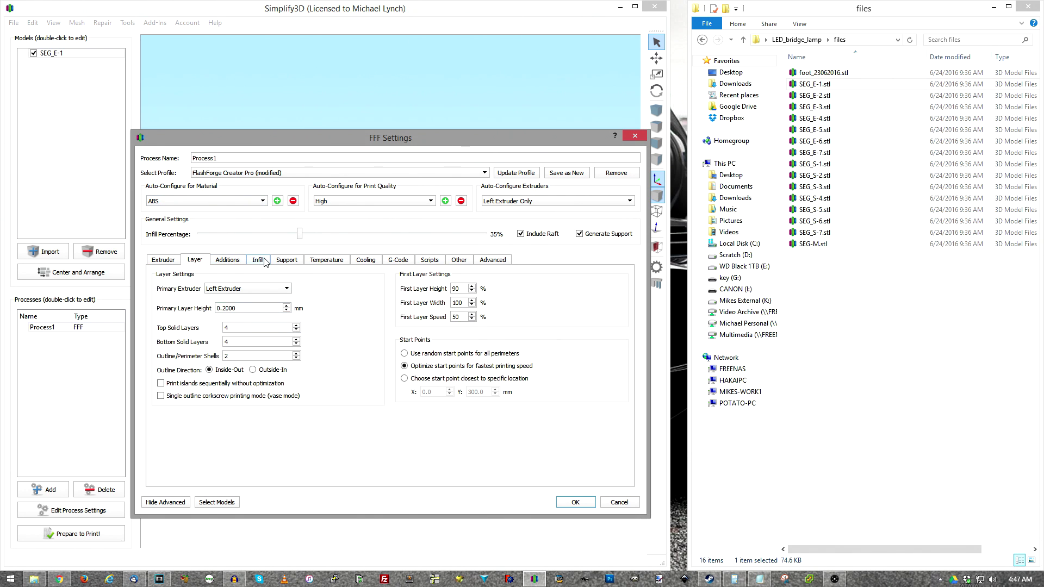
pyautogui.click(228, 261)
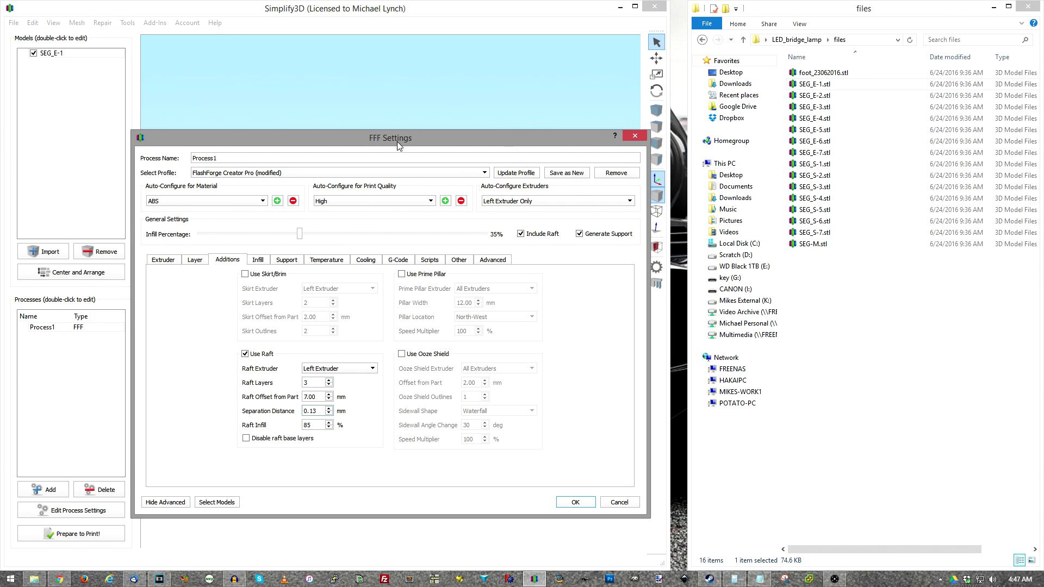
# Review Process1's support and extruder settings (ABS, High, 35% infill, raft, support) and save
pyautogui.moveTo(398, 145); pyautogui.dragTo(903, 159)
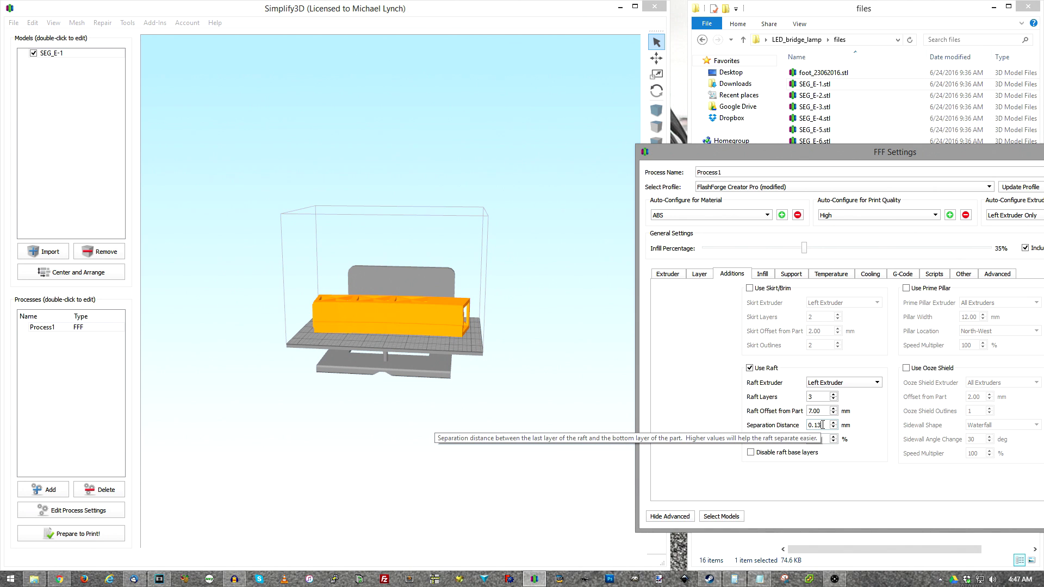
pyautogui.moveTo(791, 153); pyautogui.dragTo(523, 135)
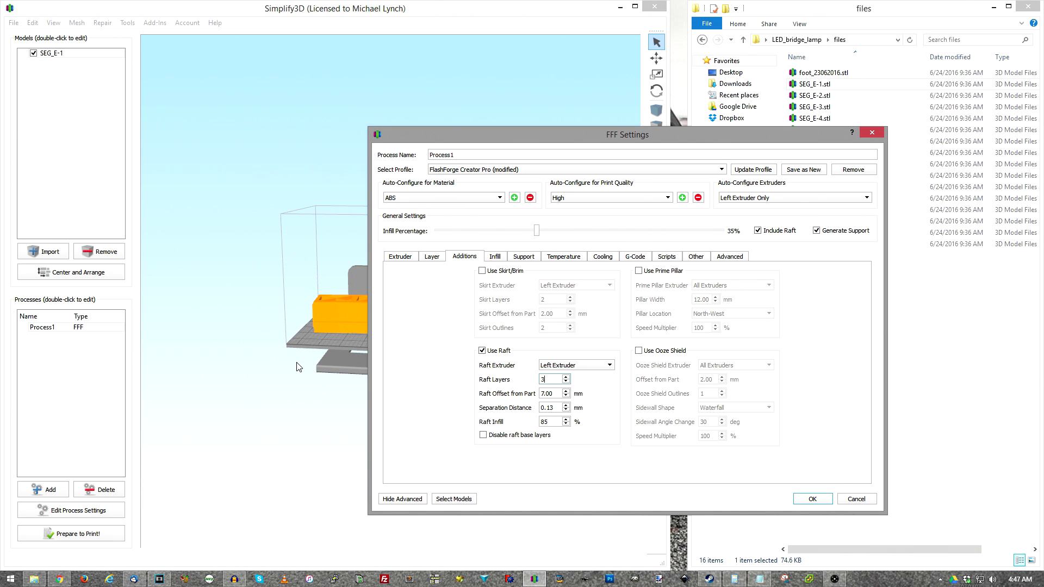
pyautogui.click(523, 257)
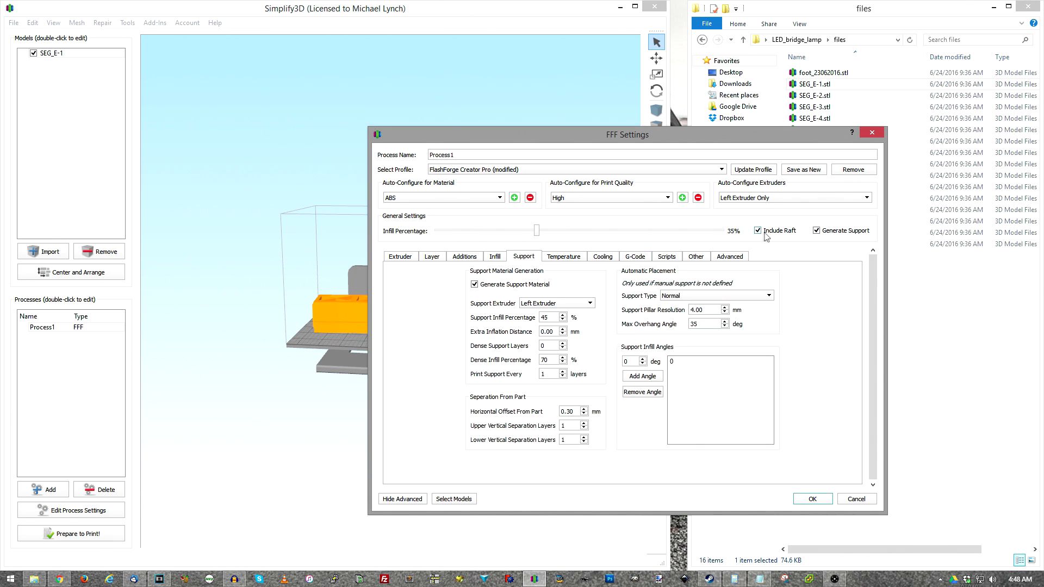
pyautogui.click(403, 256)
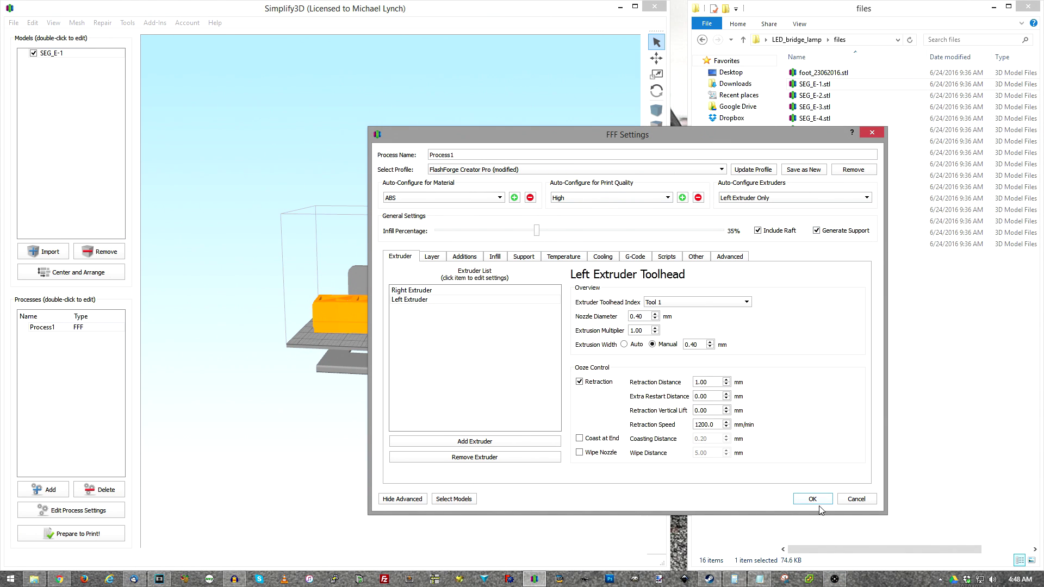
pyautogui.moveTo(764, 143); pyautogui.dragTo(810, 165)
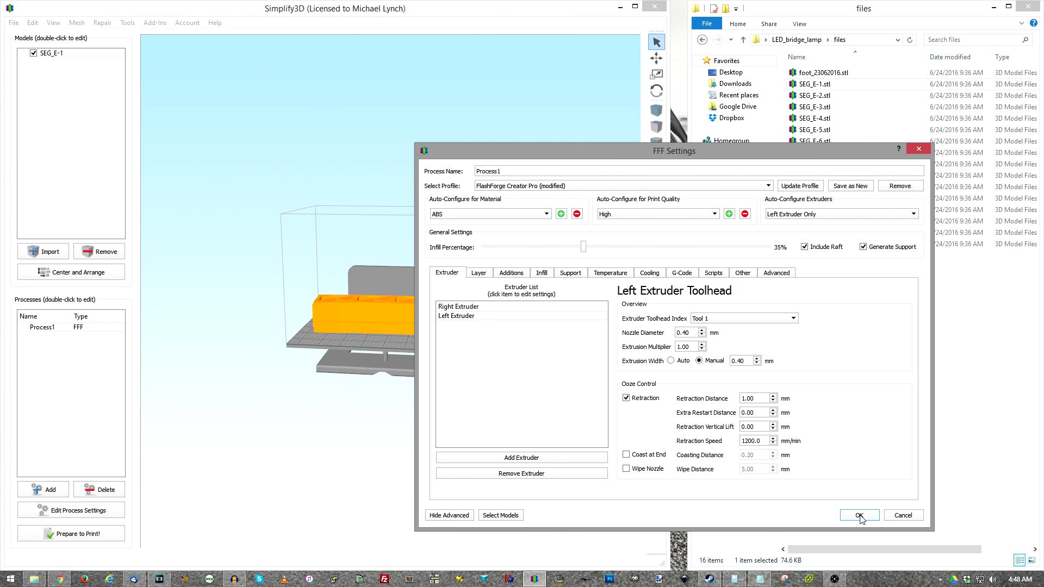
pyautogui.moveTo(733, 152); pyautogui.dragTo(752, 156)
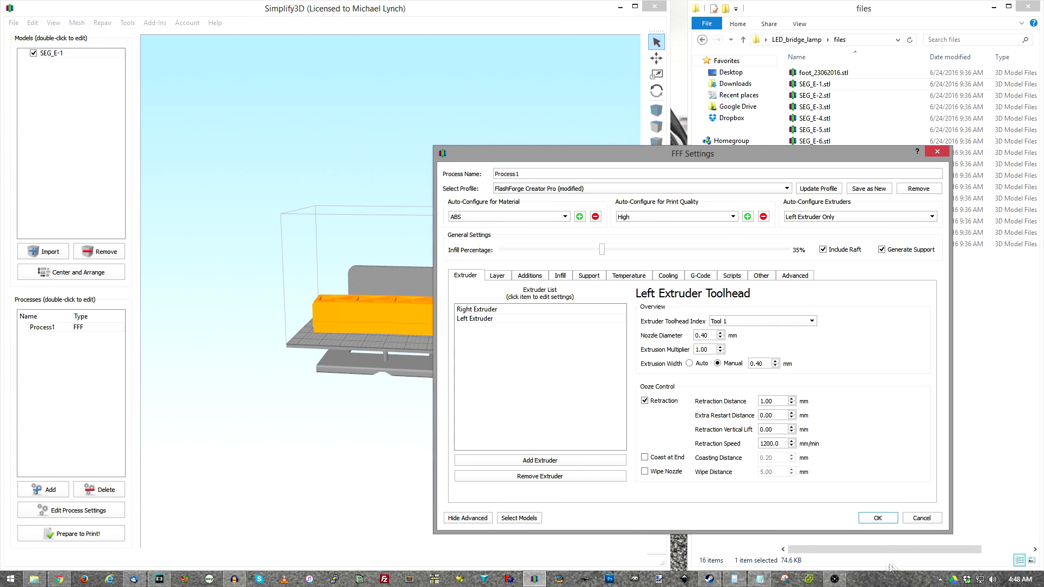
pyautogui.click(878, 518)
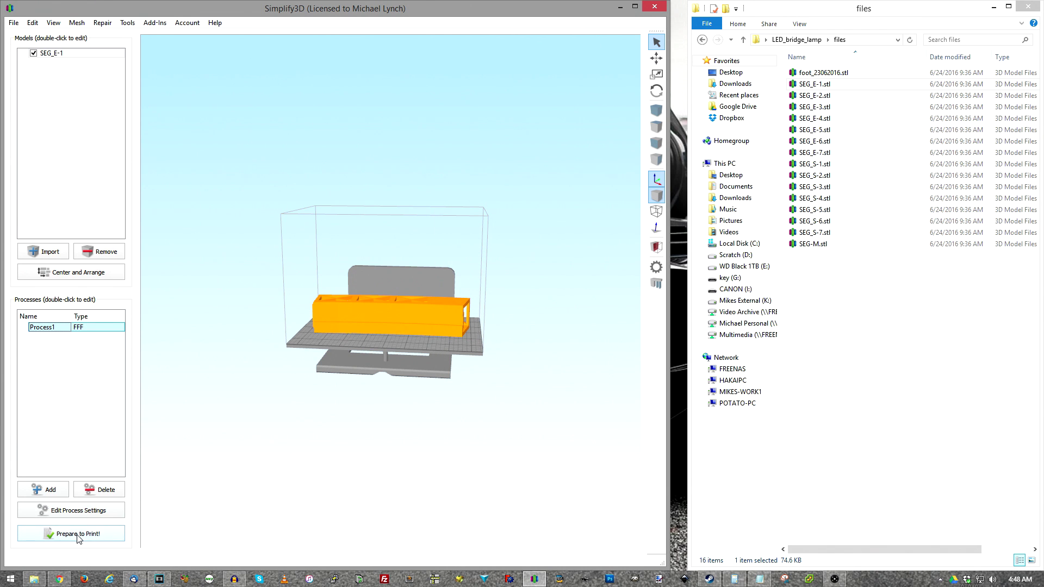
# Slice SEG_E-1, preview its 10 h 18 min, 158.65 g toolpath, and exit preview
pyautogui.moveTo(370, 409); pyautogui.dragTo(364, 435)
pyautogui.click(76, 536)
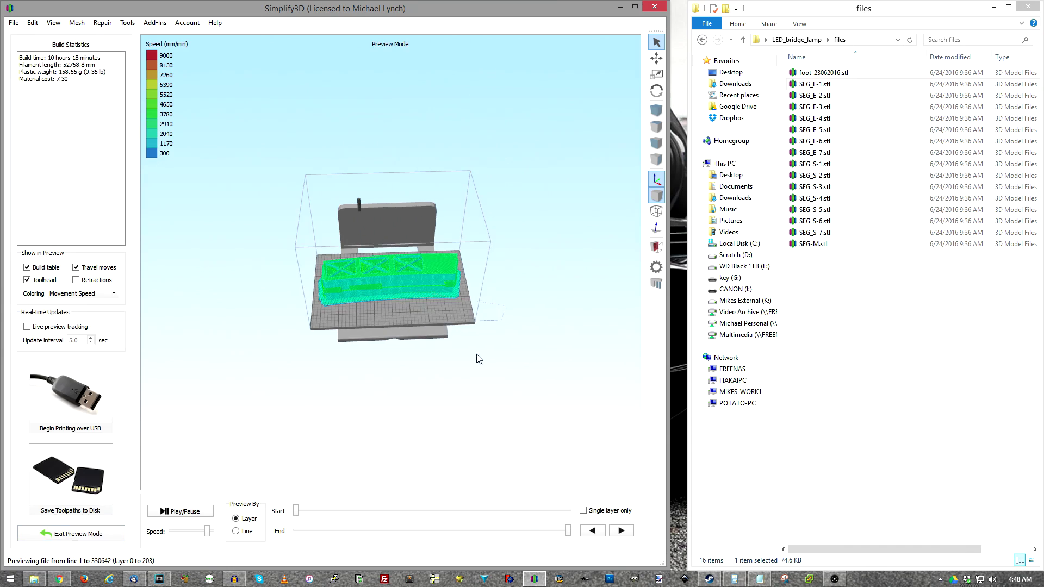
pyautogui.scroll(10, 489, 341)
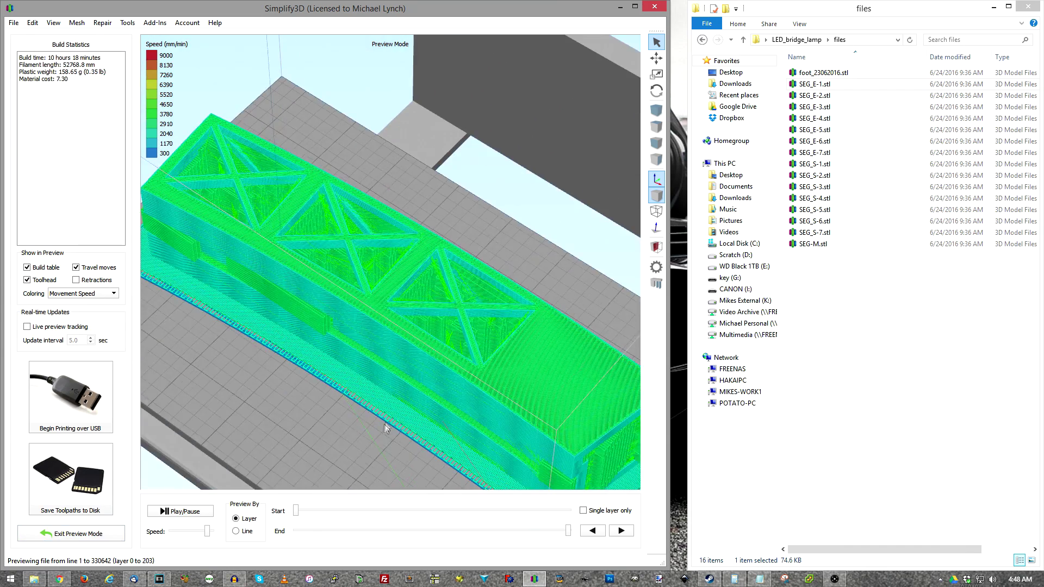
pyautogui.moveTo(454, 333); pyautogui.dragTo(375, 351)
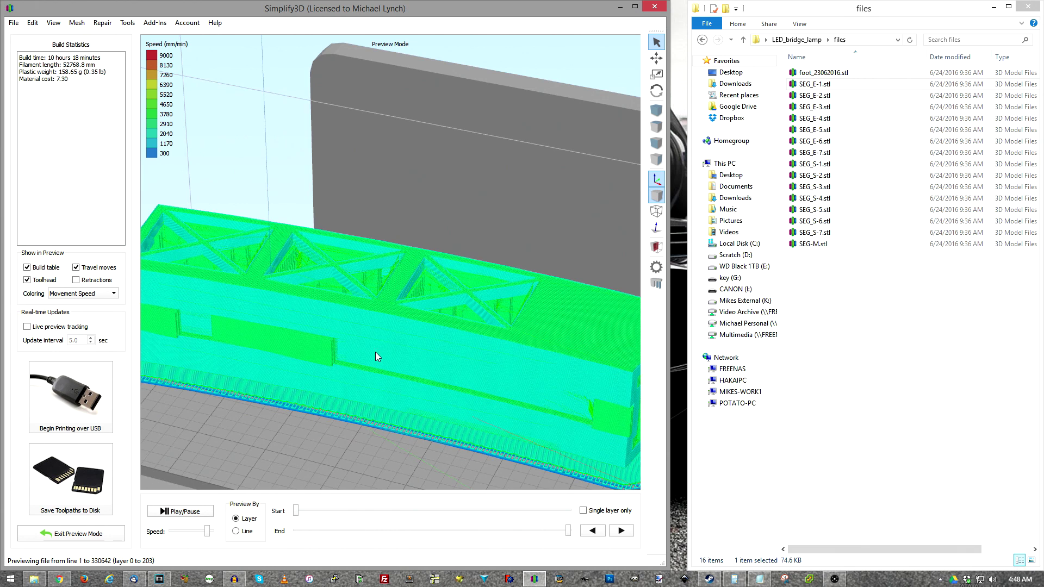
pyautogui.click(80, 535)
pyautogui.moveTo(414, 400); pyautogui.dragTo(399, 423)
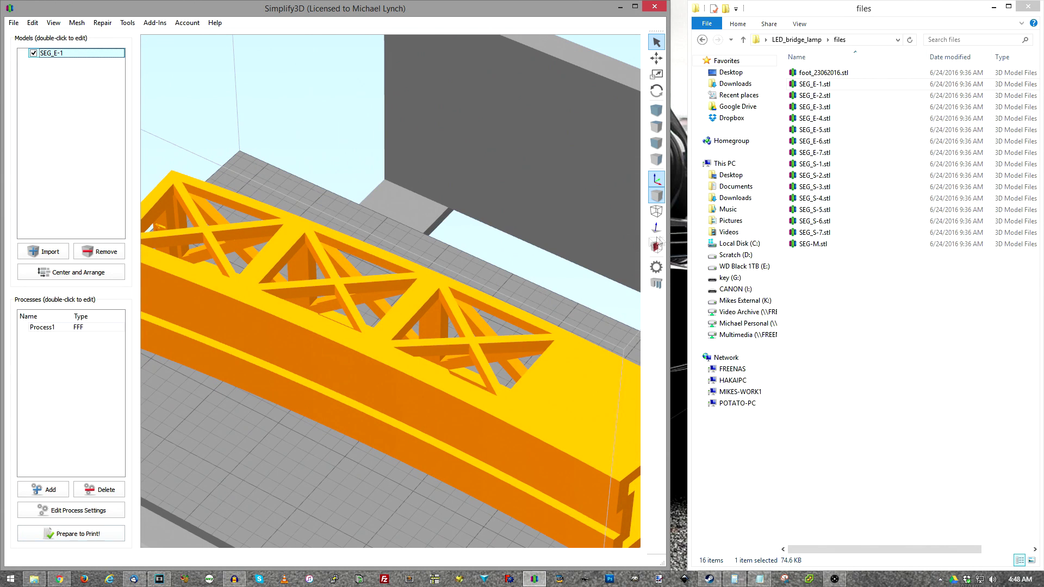
# Generate automatic supports under the beam
pyautogui.click(658, 284)
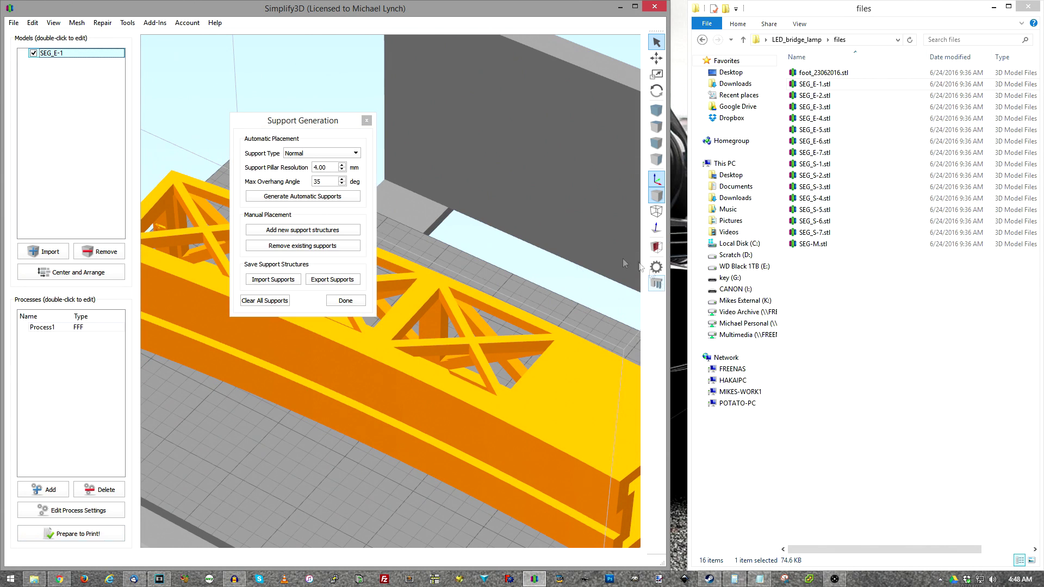
pyautogui.click(294, 197)
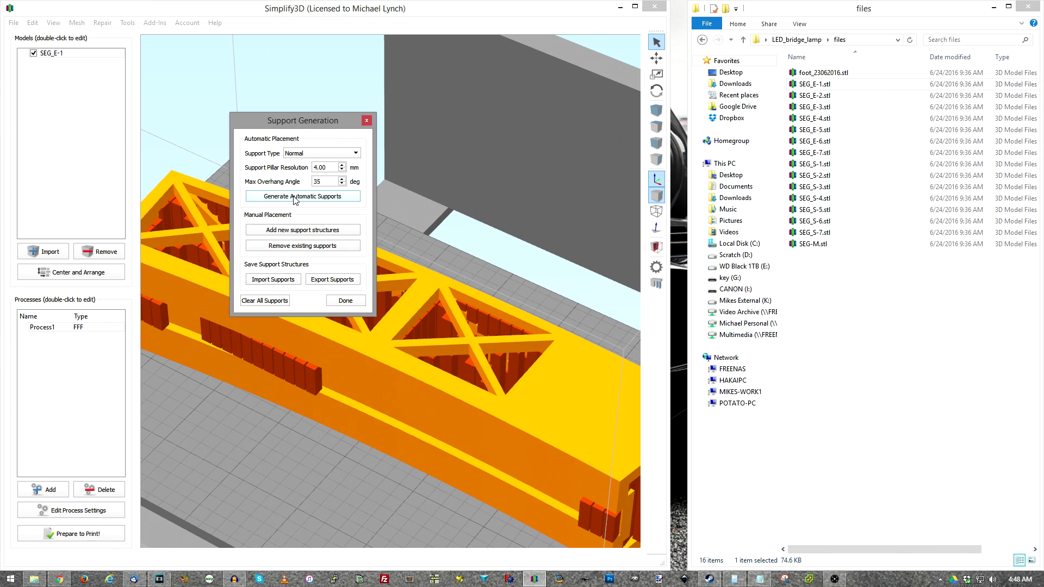
pyautogui.click(299, 231)
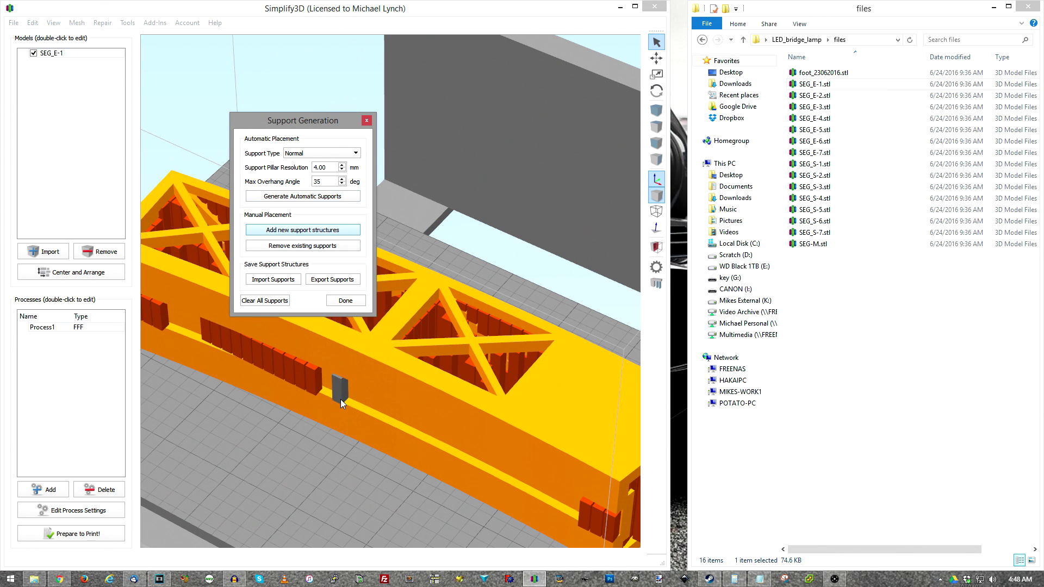
# Add nine manual support pillars along the beam's lower edge
pyautogui.click(340, 398)
pyautogui.click(370, 414)
pyautogui.click(389, 419)
pyautogui.click(418, 435)
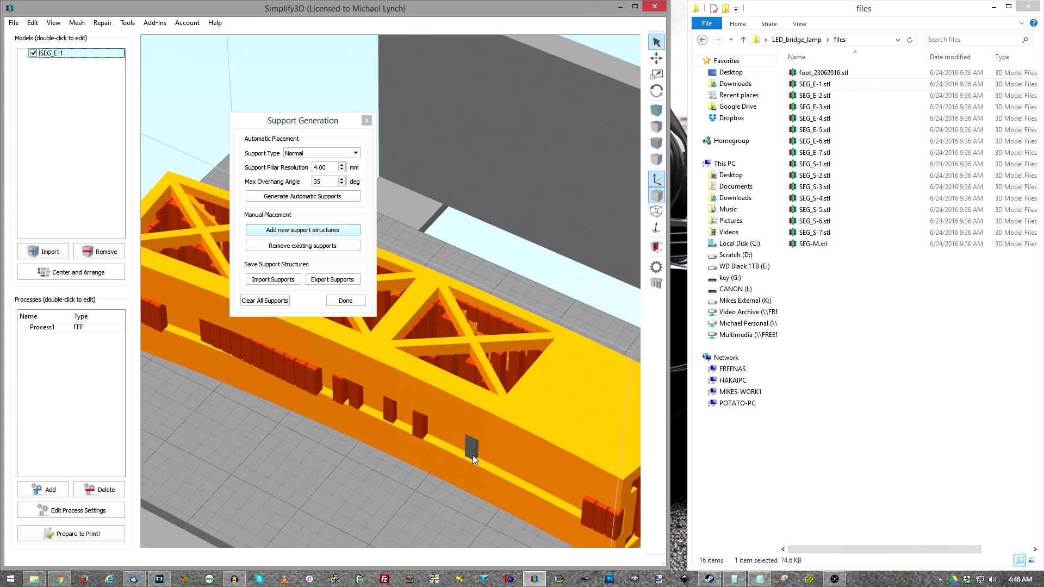
pyautogui.click(492, 469)
pyautogui.click(479, 465)
pyautogui.click(437, 457)
pyautogui.click(453, 457)
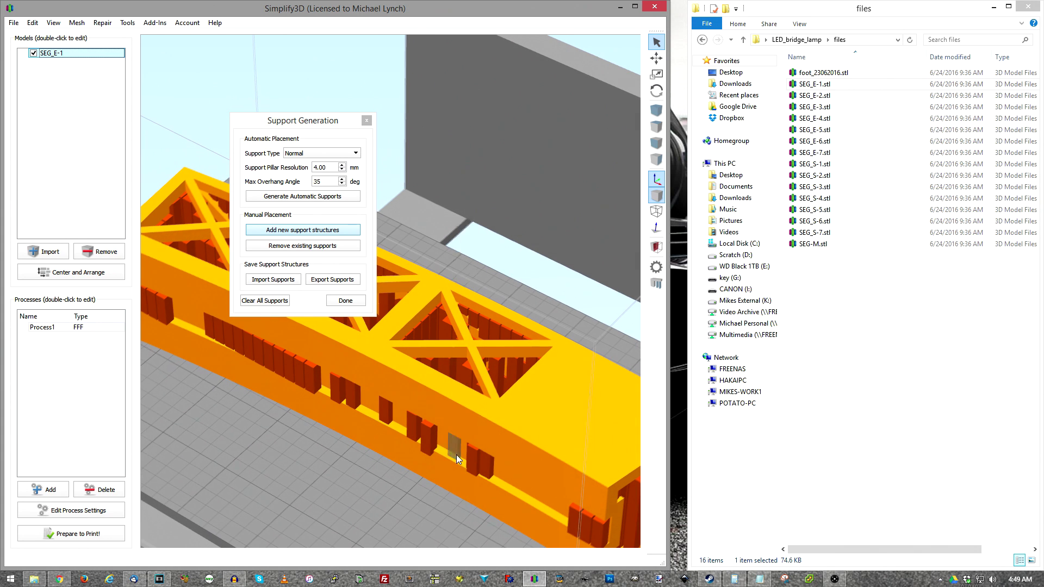
pyautogui.click(462, 465)
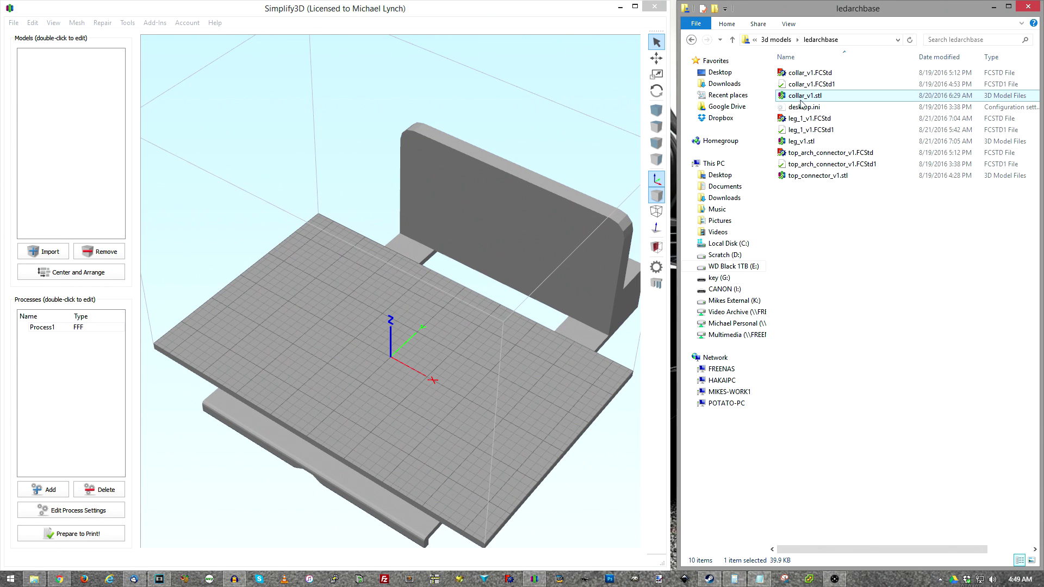
pyautogui.moveTo(801, 101); pyautogui.dragTo(403, 410)
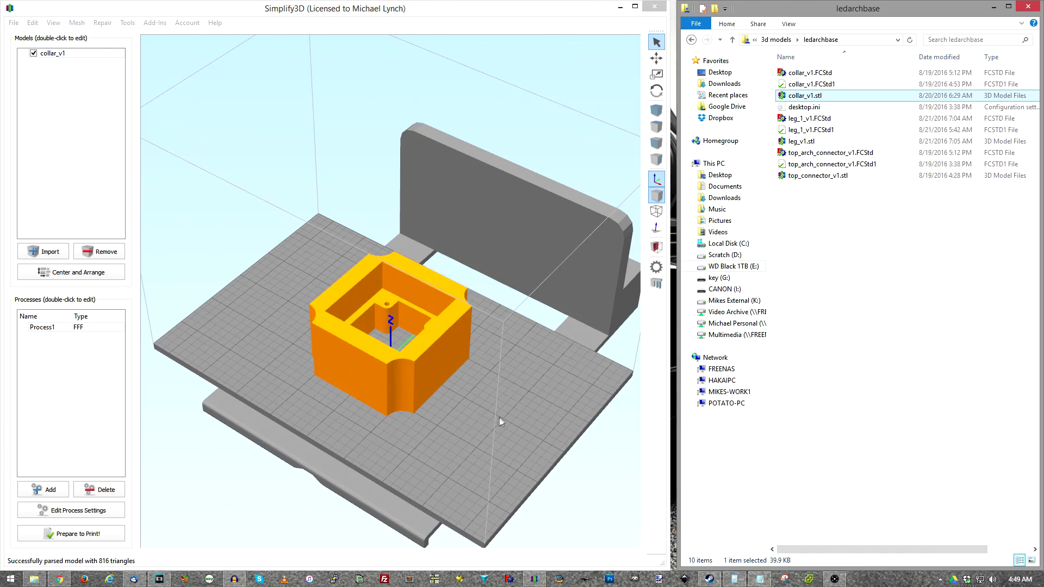
# Place collar_v1.stl on the plate and accept Process1 with infill reduced to 25%
pyautogui.moveTo(497, 422); pyautogui.dragTo(531, 426)
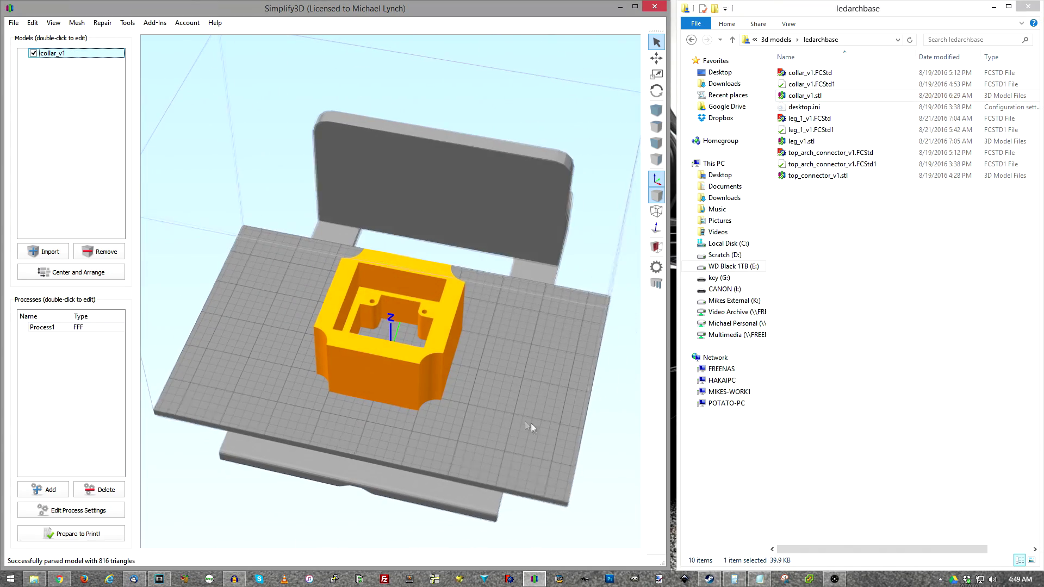
pyautogui.click(86, 511)
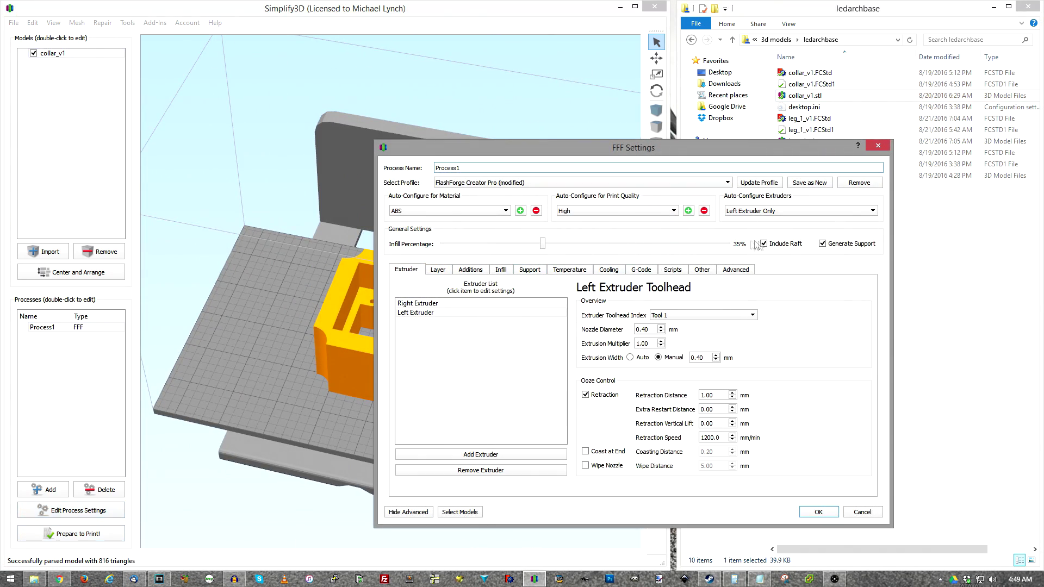
pyautogui.moveTo(542, 244); pyautogui.dragTo(515, 248)
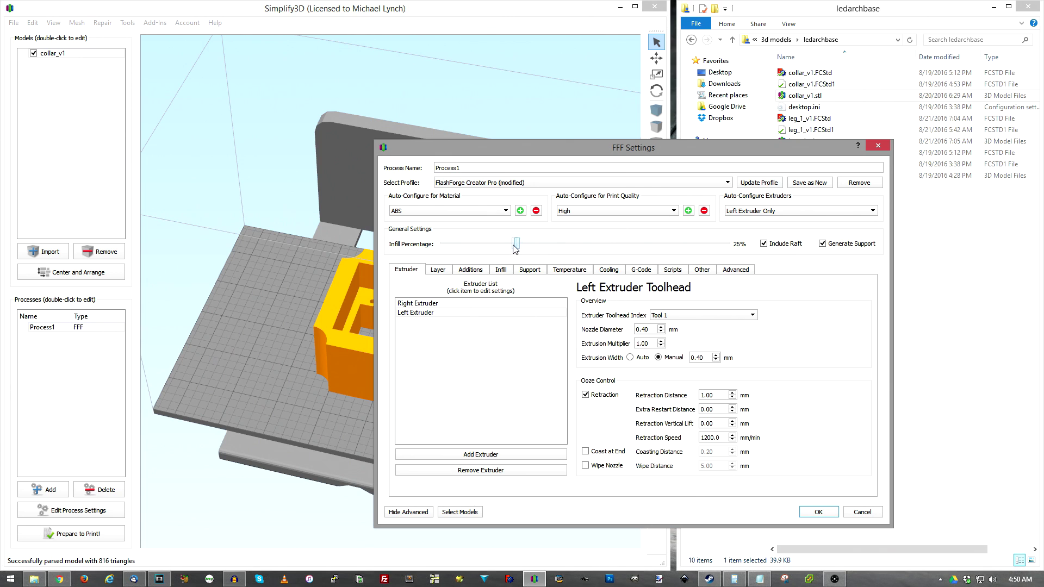
pyautogui.moveTo(587, 150); pyautogui.dragTo(692, 156)
pyautogui.scroll(-4, 557, 278)
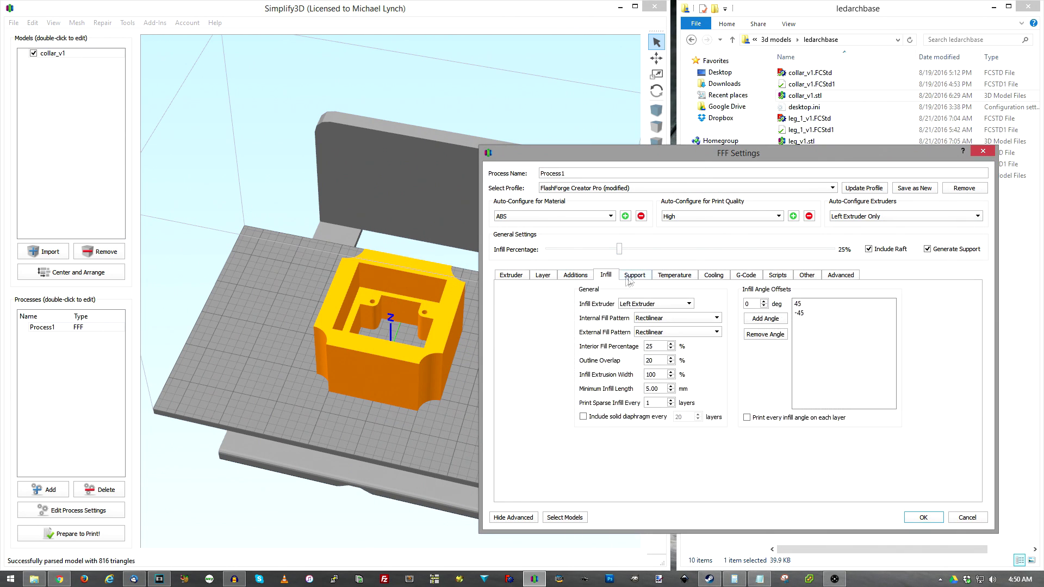
pyautogui.scroll(2, 596, 279)
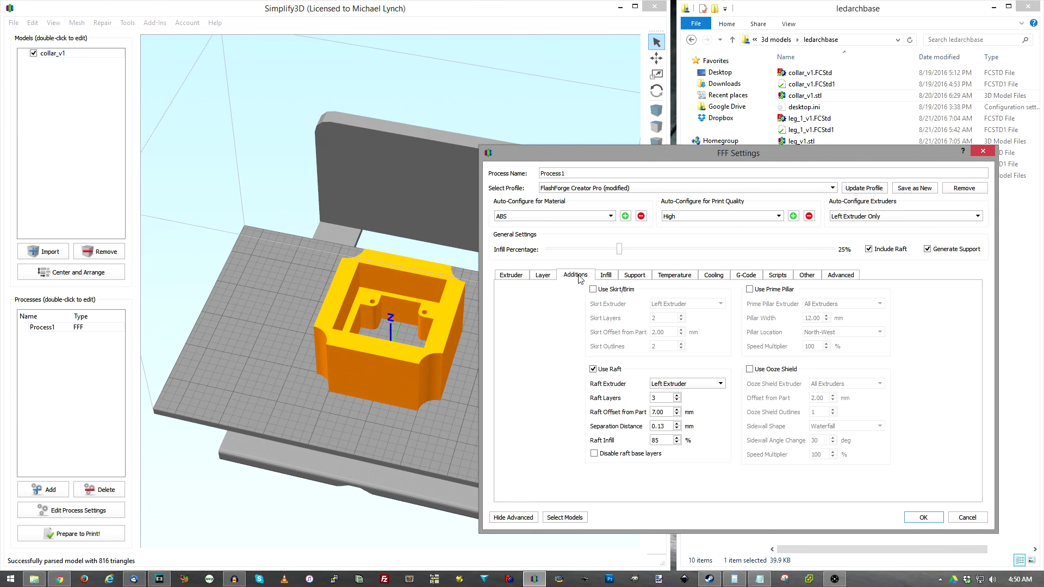
pyautogui.click(923, 517)
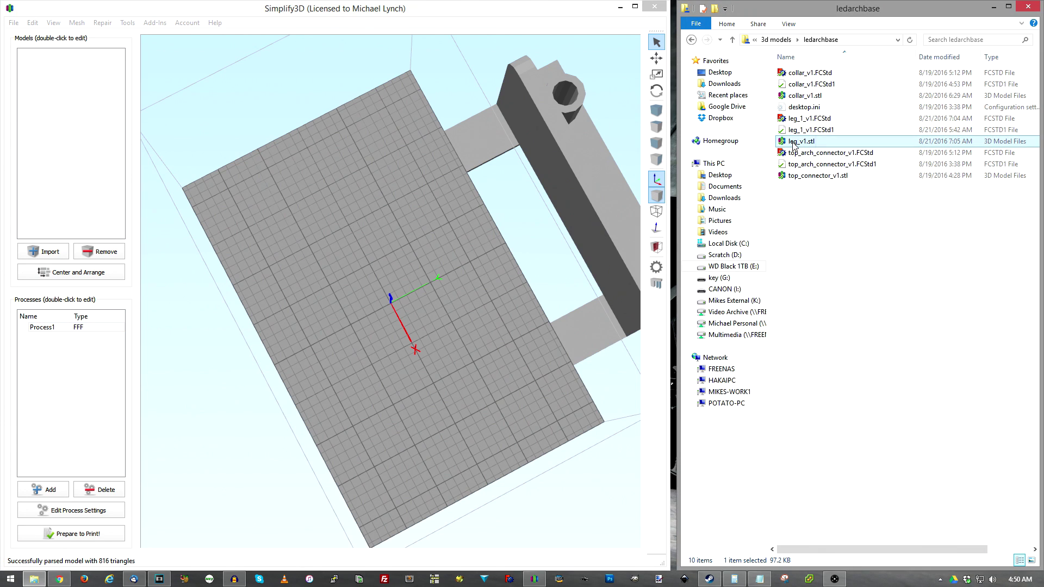
# Load leg_v1.stl and rotate it 90° about the X axis
pyautogui.moveTo(802, 141); pyautogui.dragTo(344, 387)
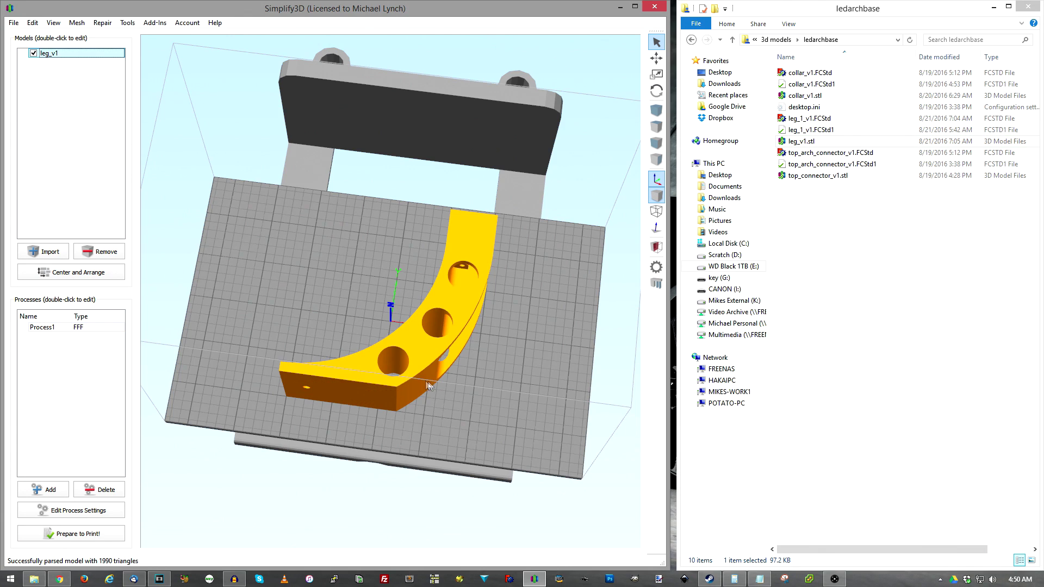
pyautogui.doubleClick(422, 350)
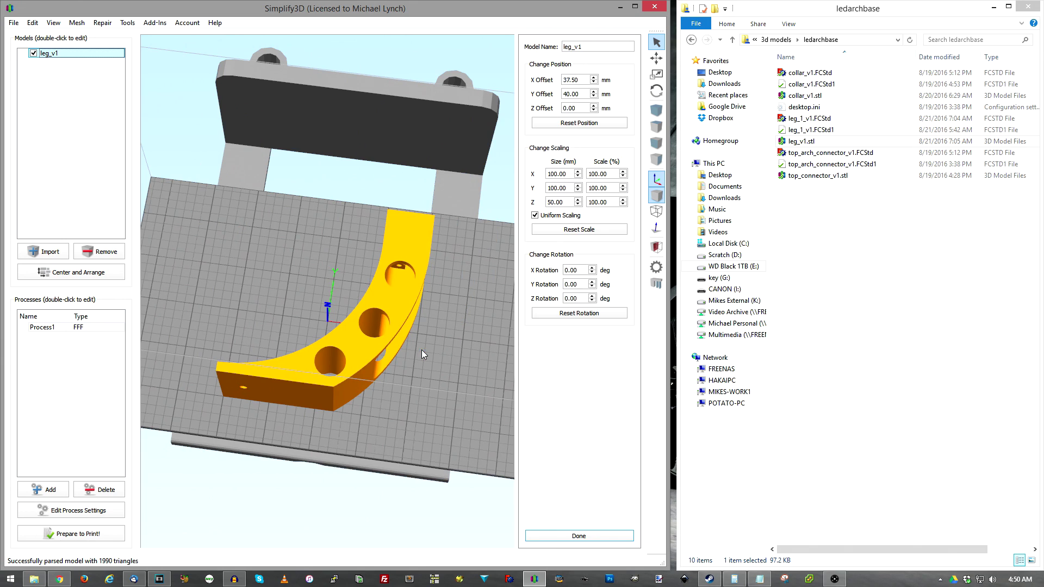
pyautogui.doubleClick(571, 270)
pyautogui.write('90')
pyautogui.press('Return')
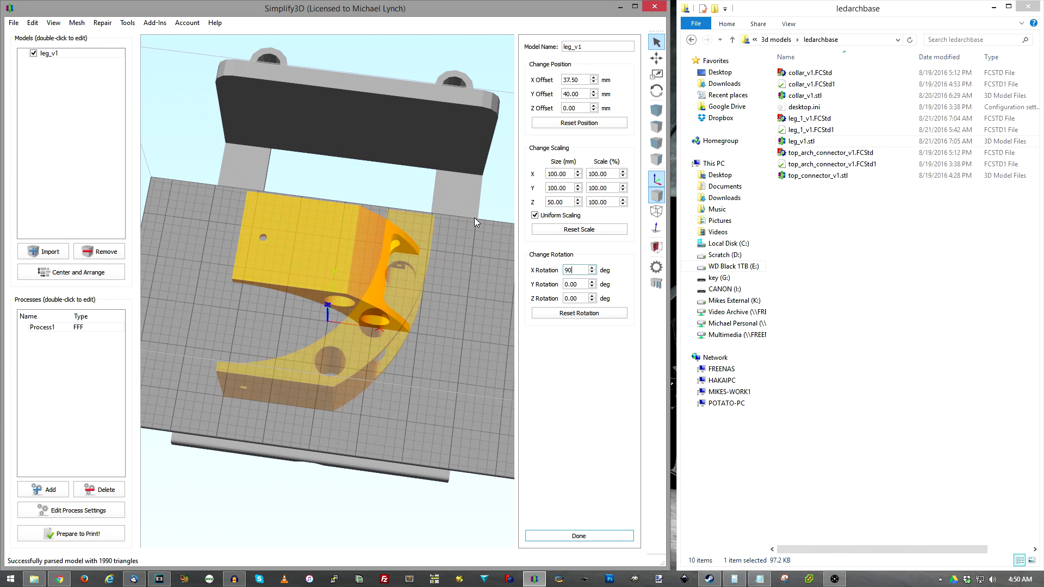
pyautogui.click(566, 271)
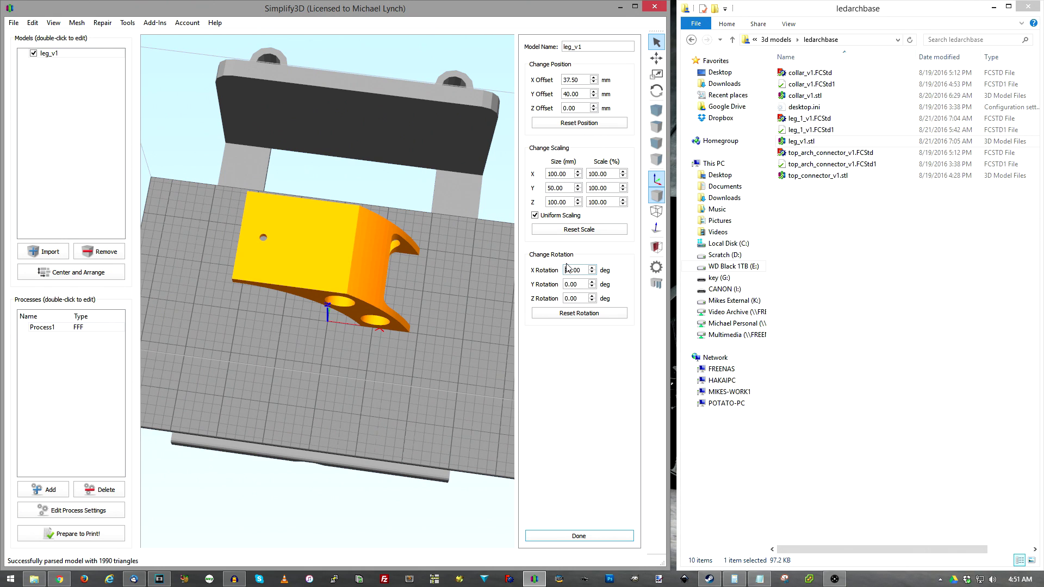
pyautogui.press('Return')
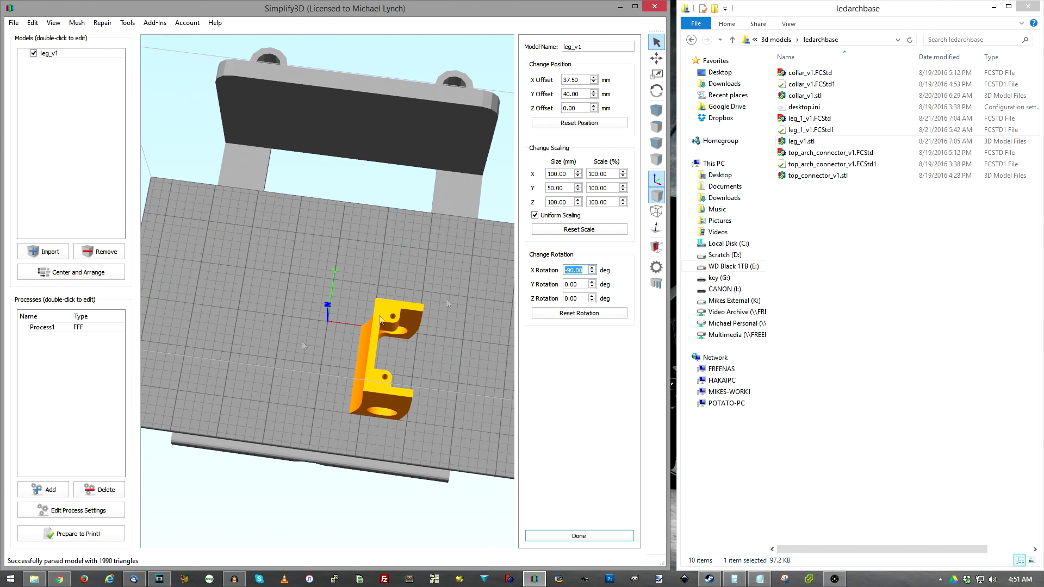
# Centre and arrange the leg on the bed, then delete it
pyautogui.click(70, 272)
pyautogui.moveTo(397, 435); pyautogui.dragTo(446, 381)
pyautogui.press('Delete')
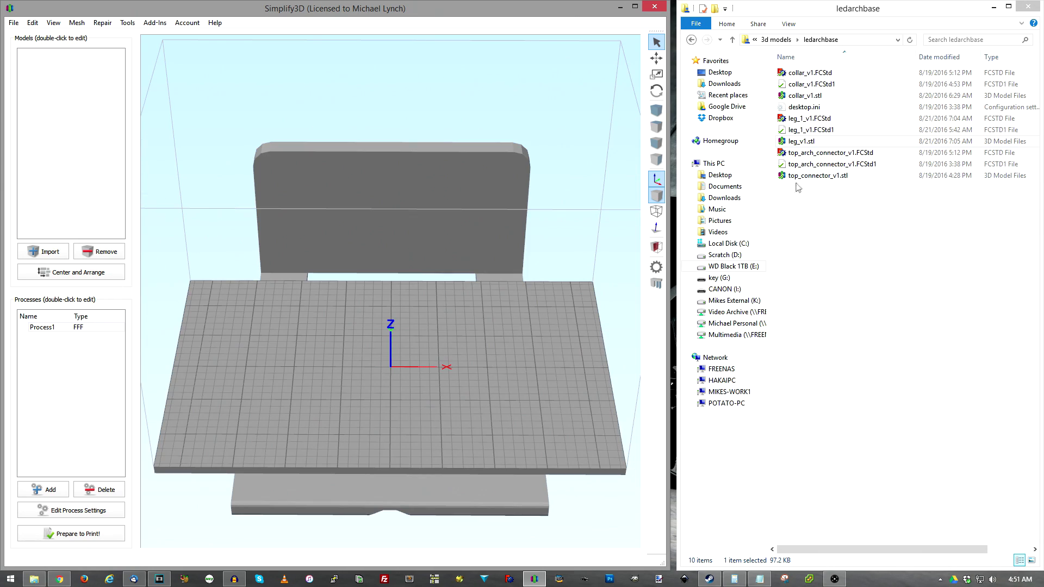
# Load and slice top_connector_v1.stl, previewing a 1 h 2 min, 17.17 g toolpath
pyautogui.moveTo(804, 175); pyautogui.dragTo(324, 394)
pyautogui.moveTo(544, 438); pyautogui.dragTo(392, 462)
pyautogui.click(79, 533)
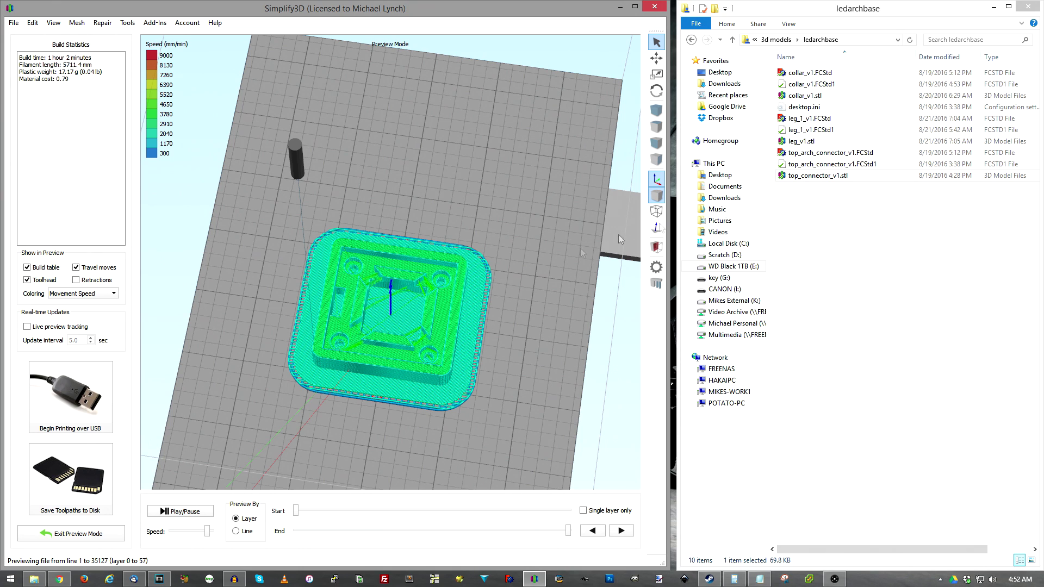
pyautogui.click(813, 141)
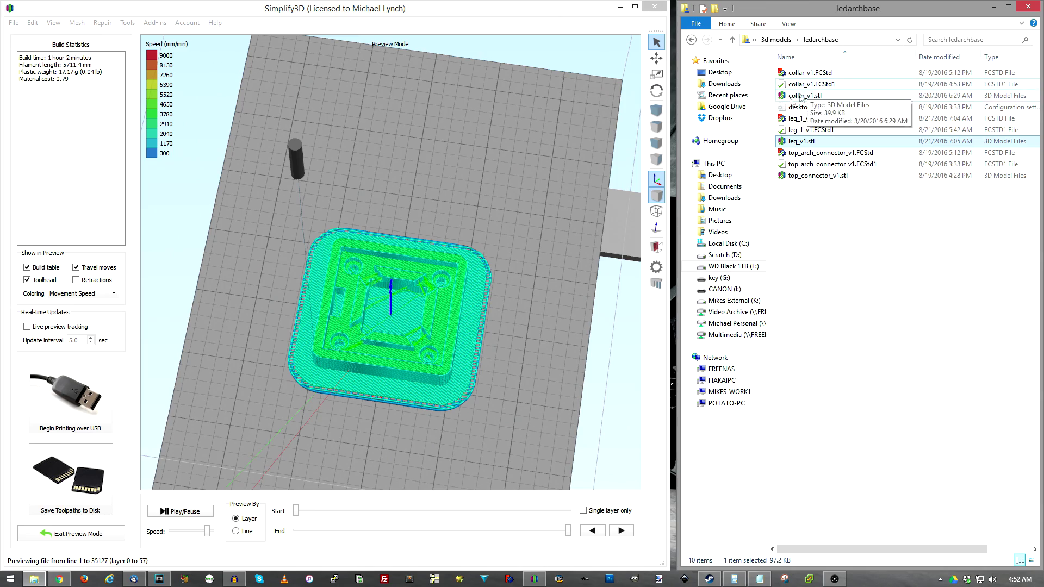
pyautogui.click(475, 279)
pyautogui.scroll(3, 475, 279)
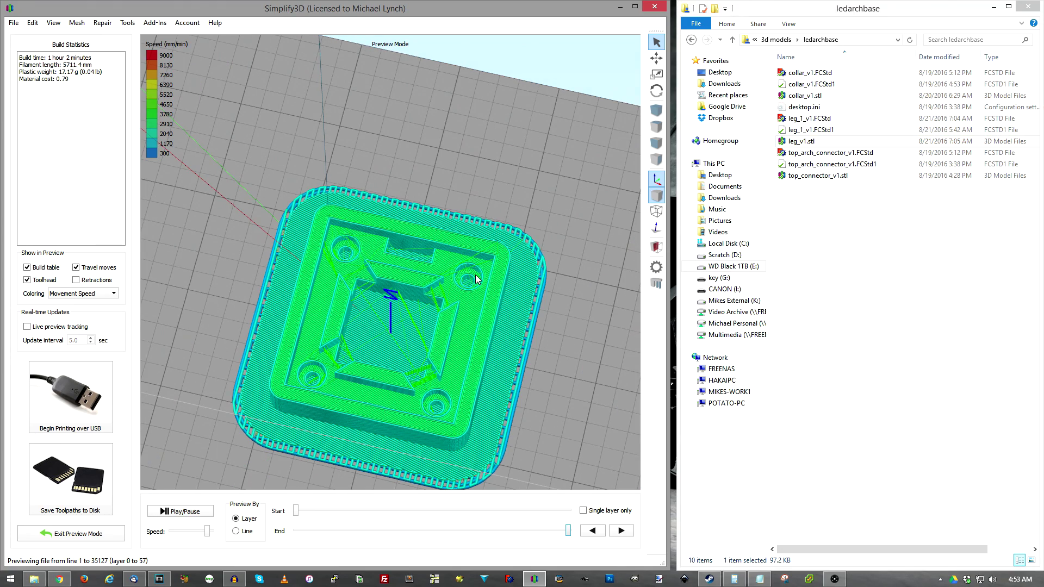